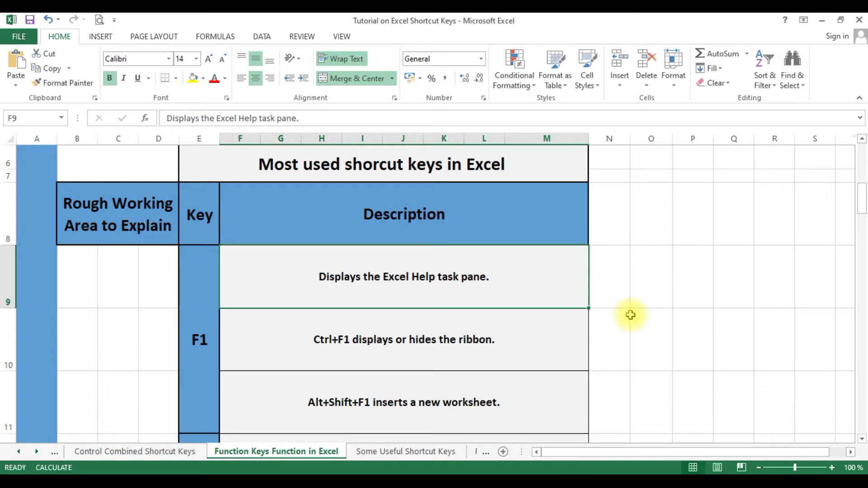
- Display the Excel Help window and return to the worksheet, and hide and restore the ribbon
key("F1")
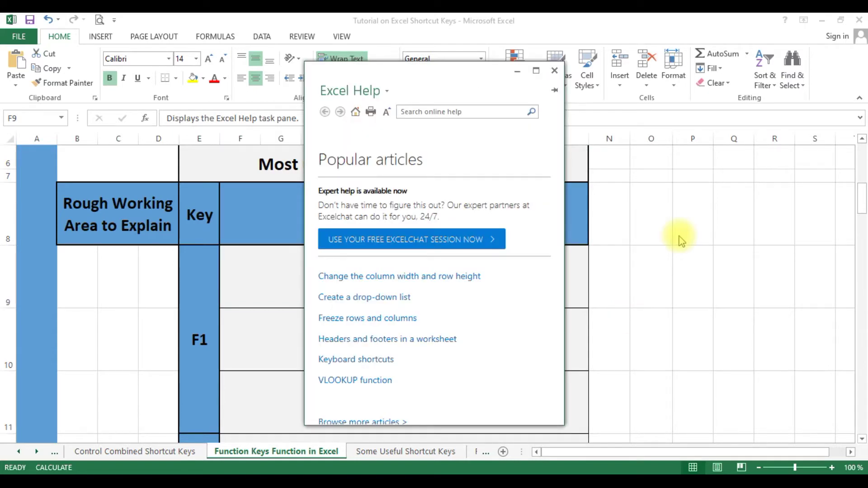
left_click(585, 325)
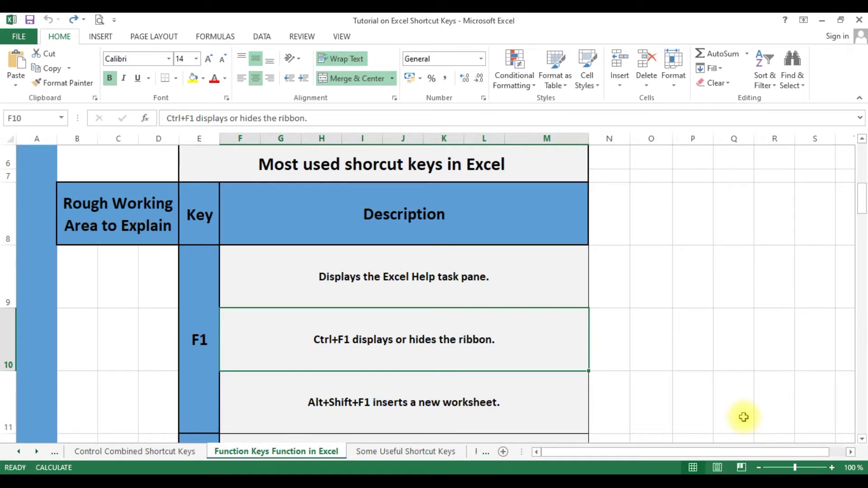
key("ctrl+F1")
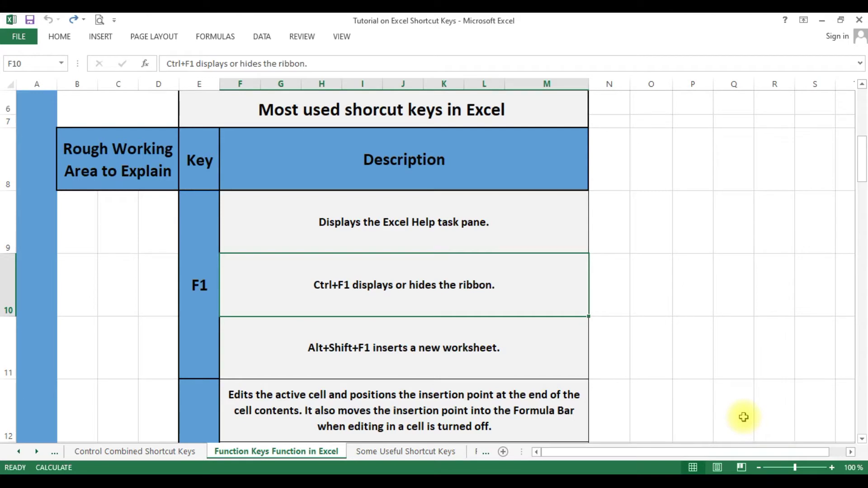
key("ctrl+F1")
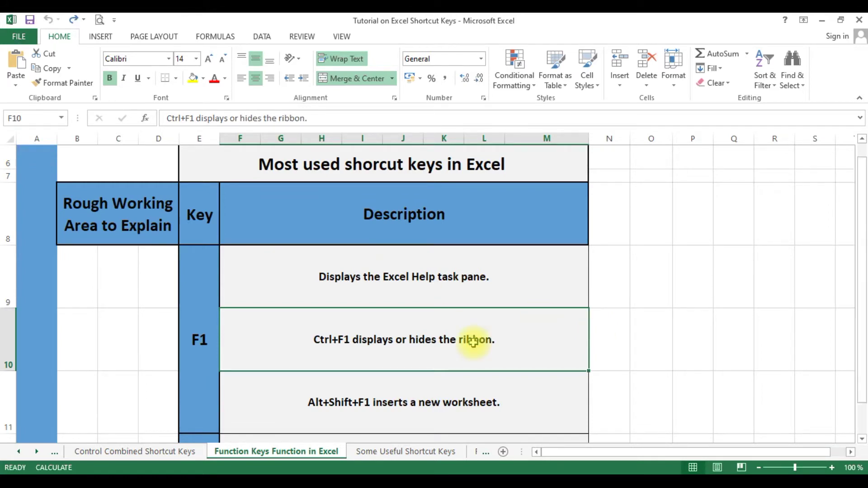
- Insert a new blank worksheet before the function keys sheet and delete it again
key("alt+shift+F1")
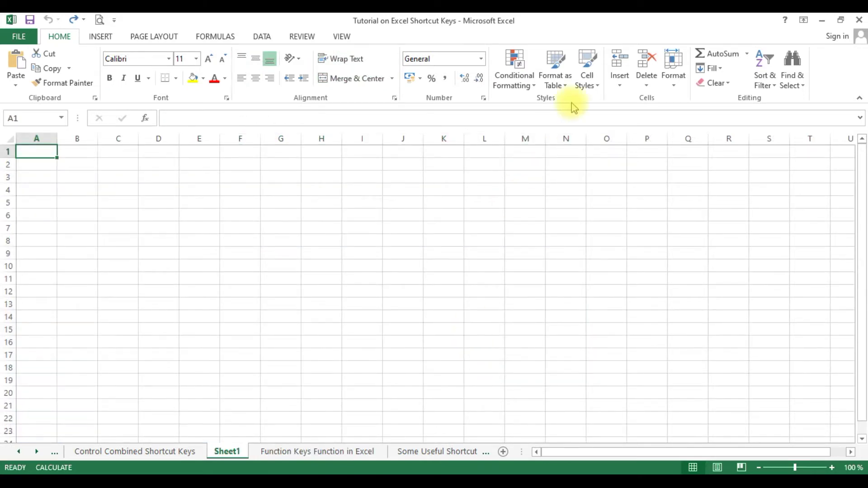
right_click(234, 453)
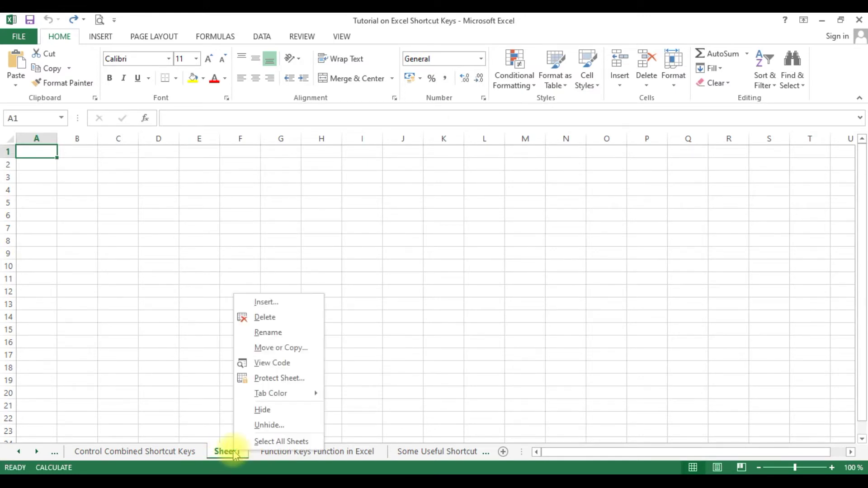
left_click(285, 318)
- Put the first F2 description, in cell F12, into edit mode with the insertion point at its end
key("Down")
key("Down")
key("Down")
key("Down")
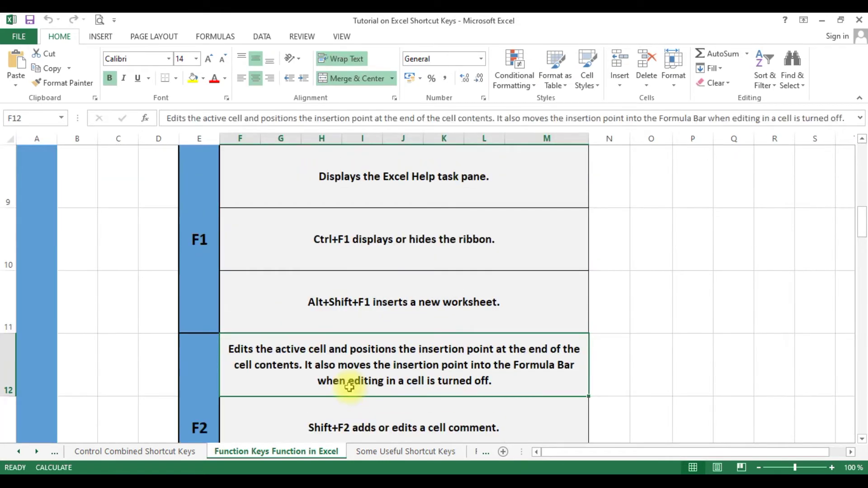
key("Up")
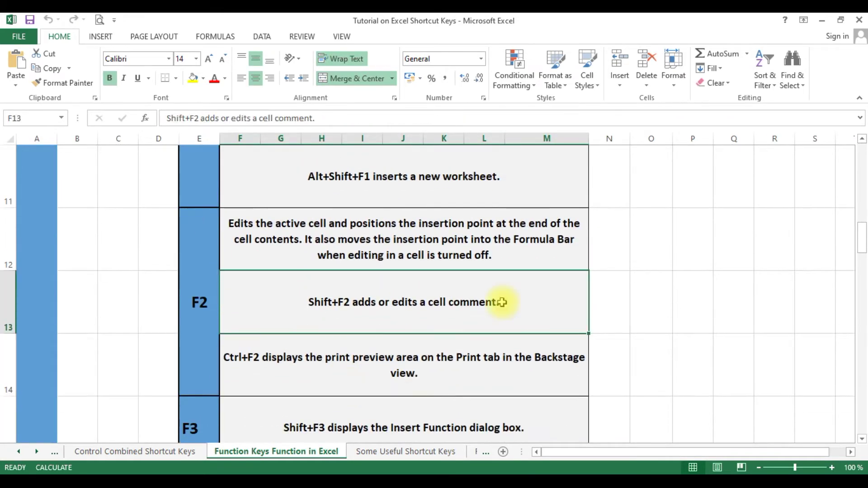
left_click(299, 231)
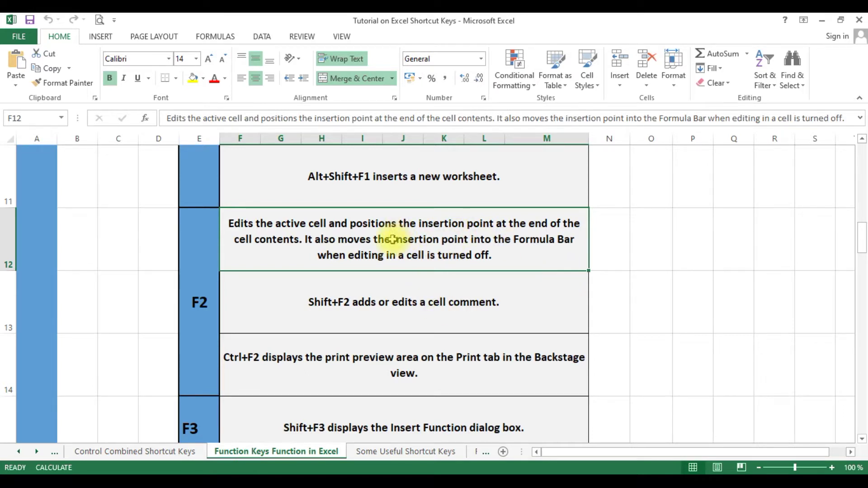
key("F2")
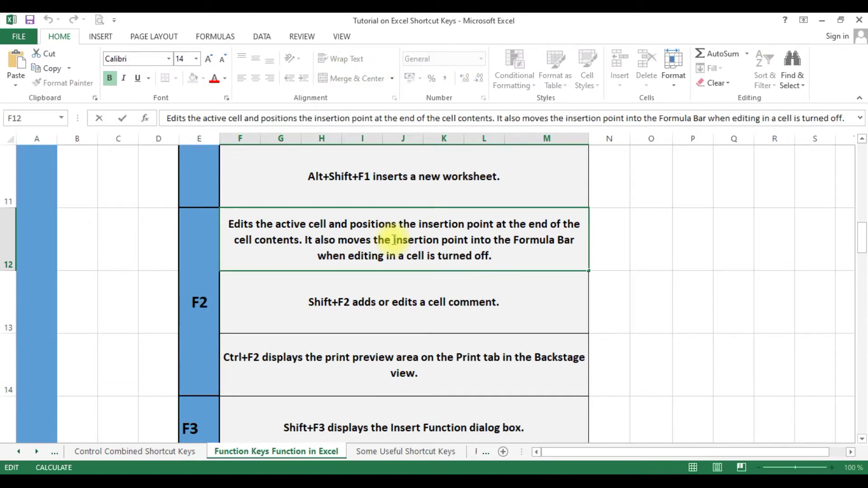
- Enter "data" in the empty cell O12 beside the table
left_click(639, 240)
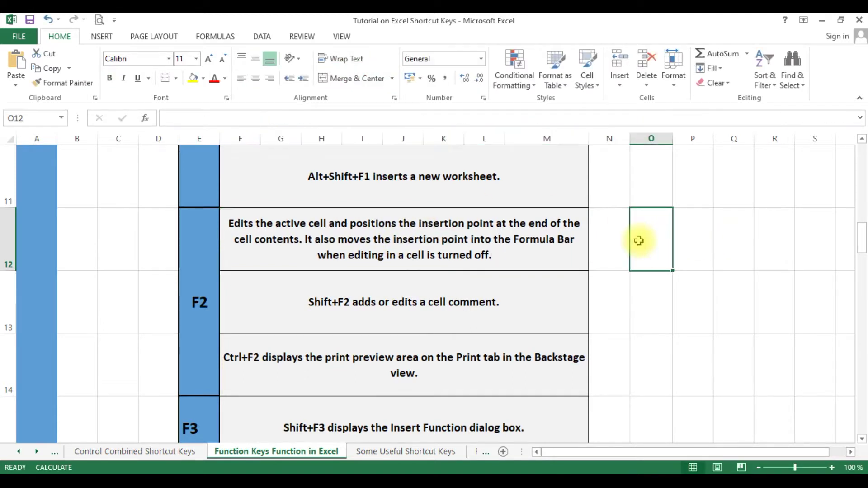
type("data")
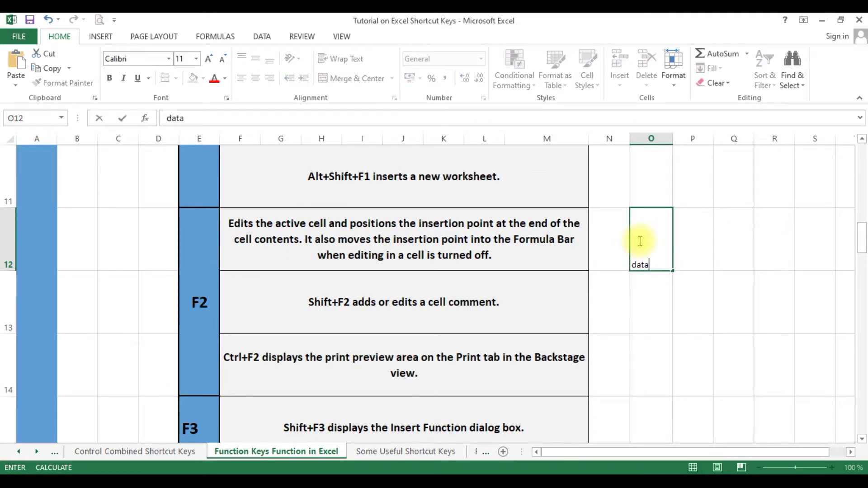
key("Return")
- Start overwriting the text in cell O12 directly with new characters and discard the entry
left_click(632, 251)
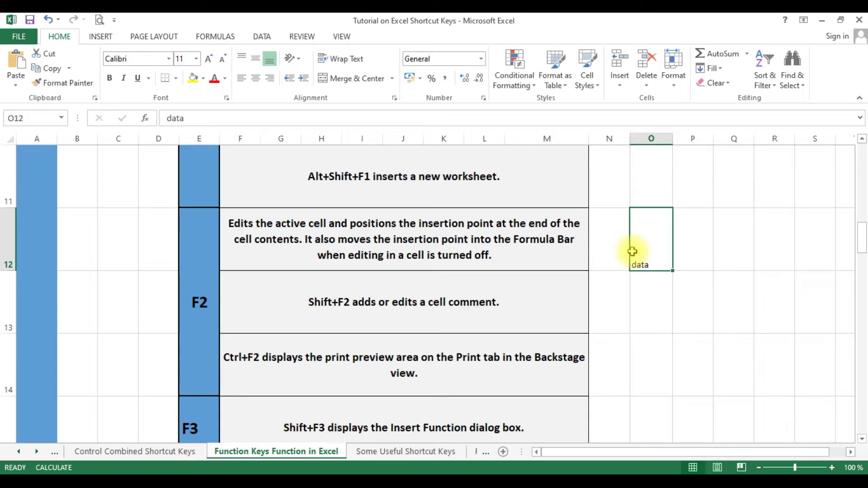
type("ads")
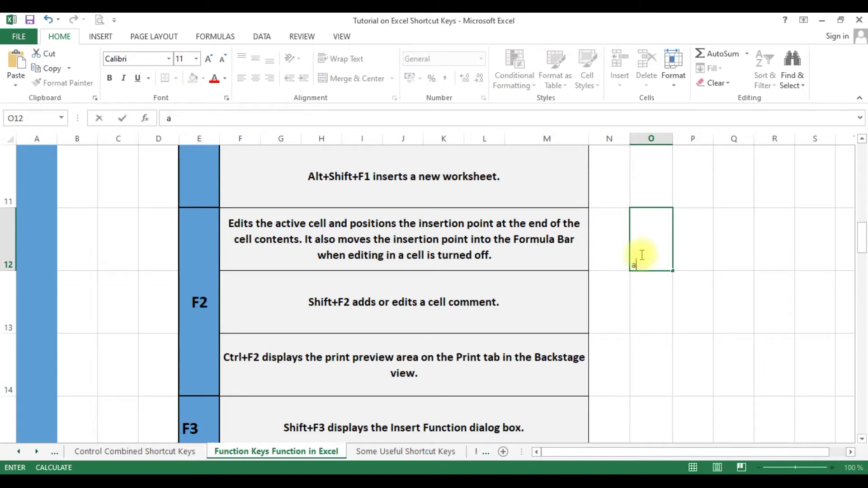
key("Escape")
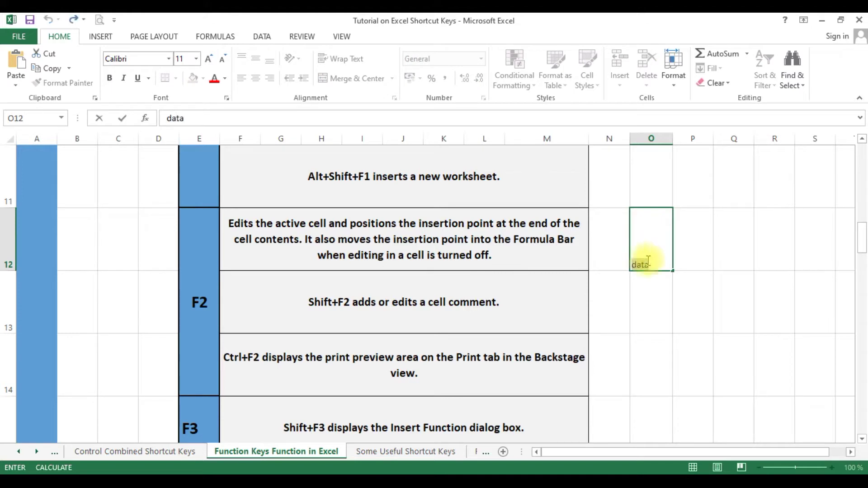
left_click(664, 309)
- Put cell O12 into edit mode with the insertion point after "data", leave it, and repeat once
left_click(639, 213)
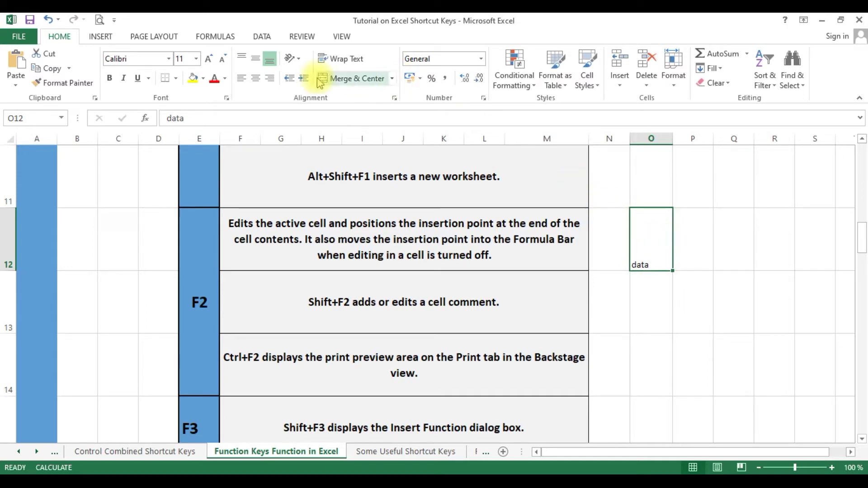
key("F2")
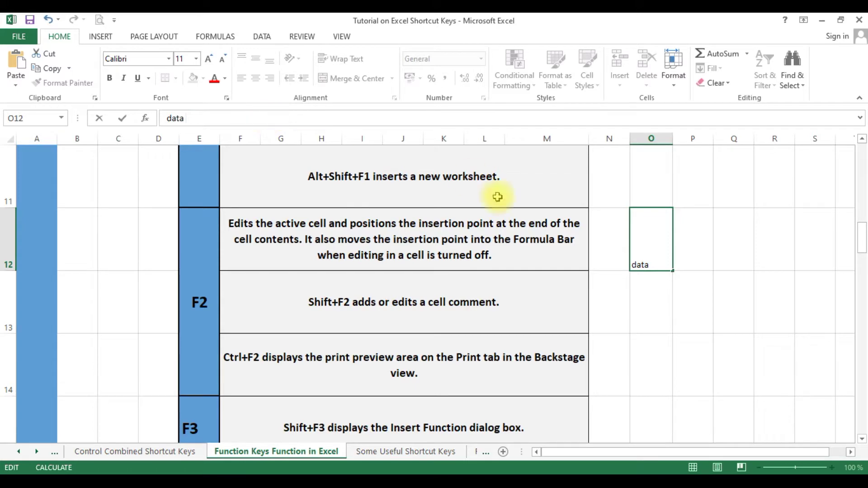
left_click(607, 278)
left_click(661, 243)
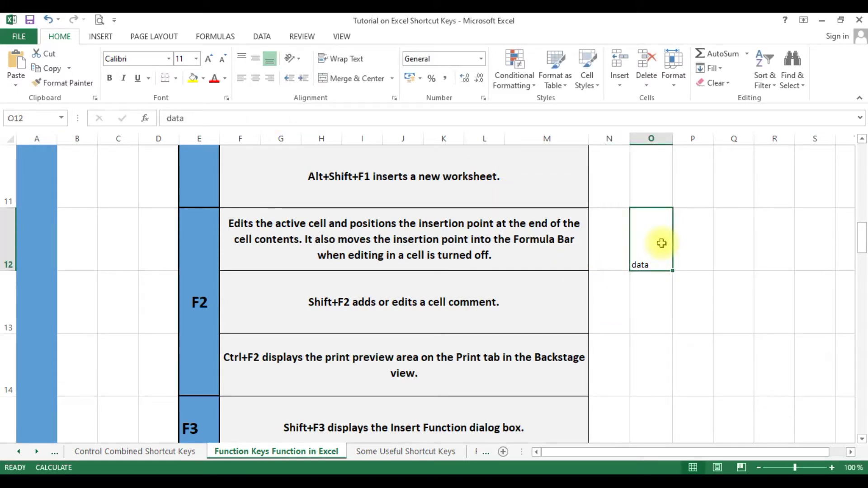
key("F2")
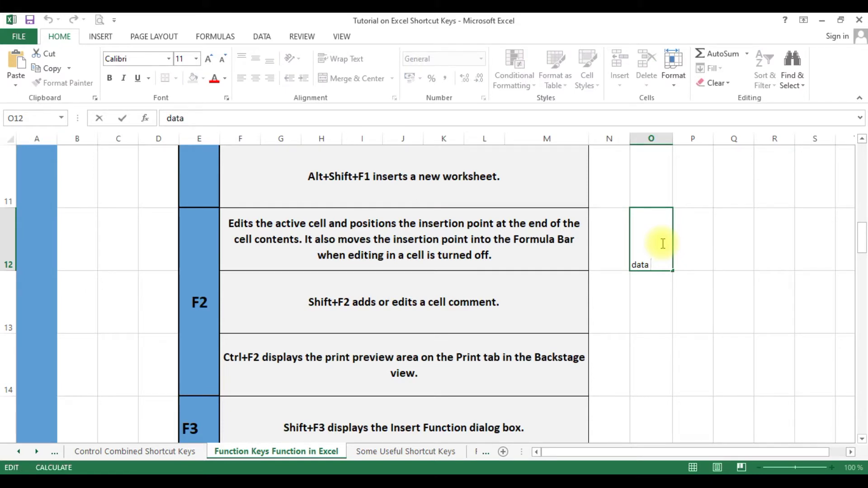
- Add a comment without any body text to the cell comment description in F13
left_click(433, 299)
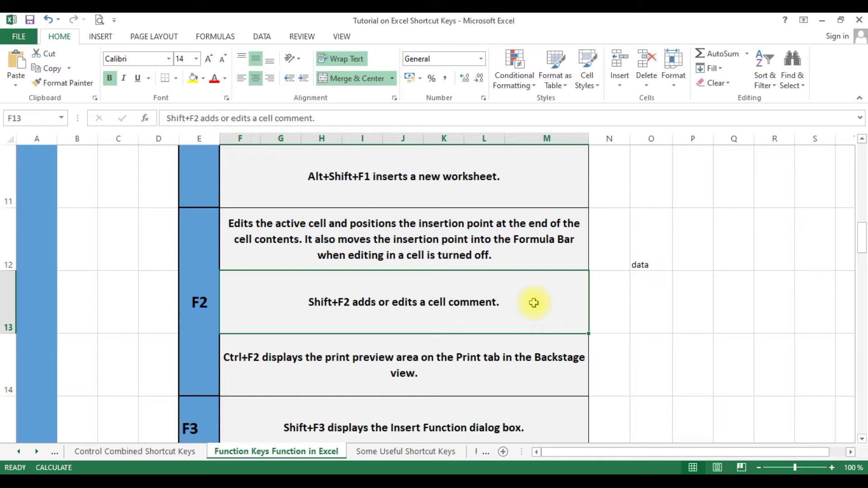
key("shift+F2")
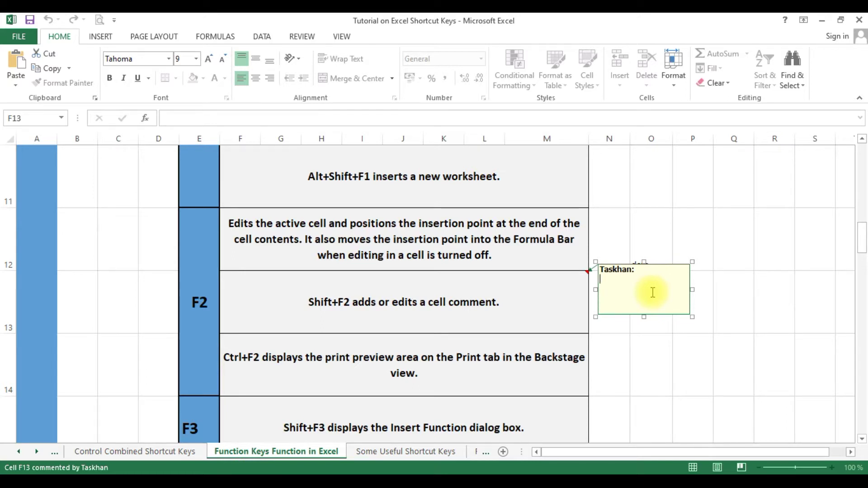
left_click(609, 365)
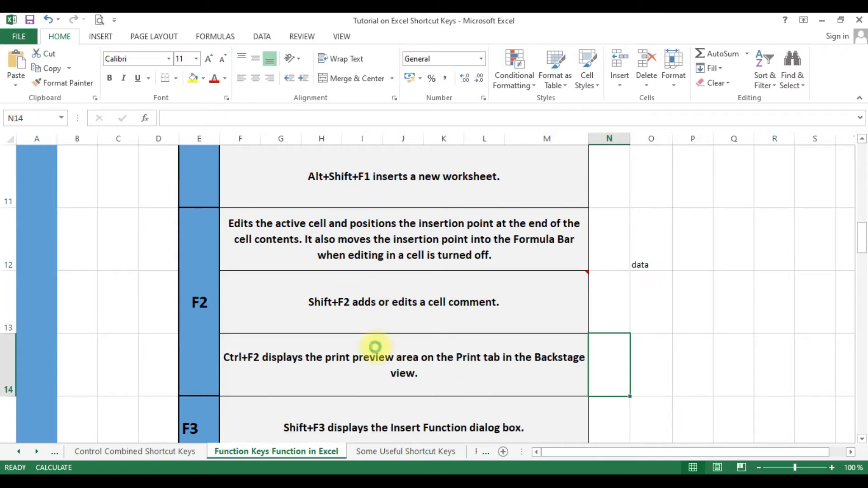
- Display the print preview of the active sheet, return to the grid, and view the comment on cell F13
key("ctrl+F2")
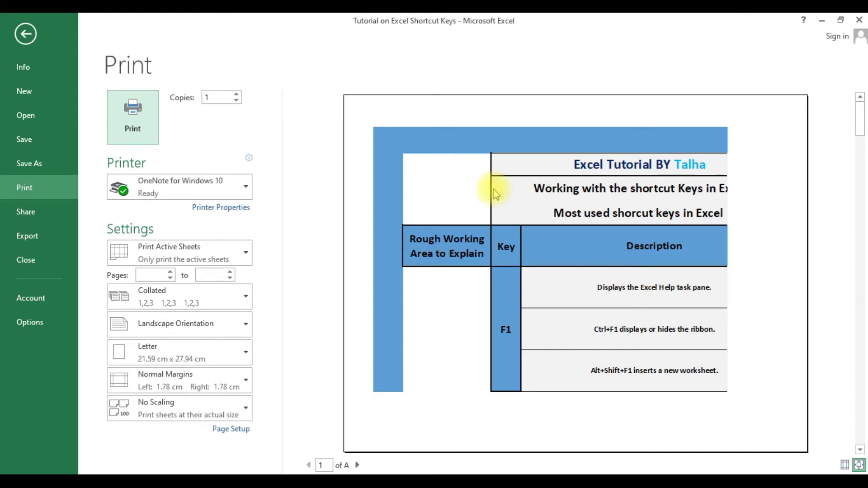
key("Escape")
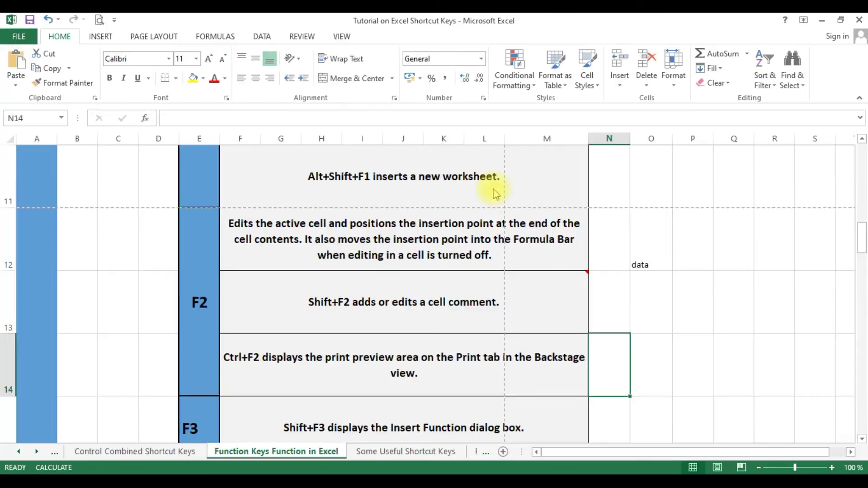
left_click(468, 416)
mouse_move(464, 326)
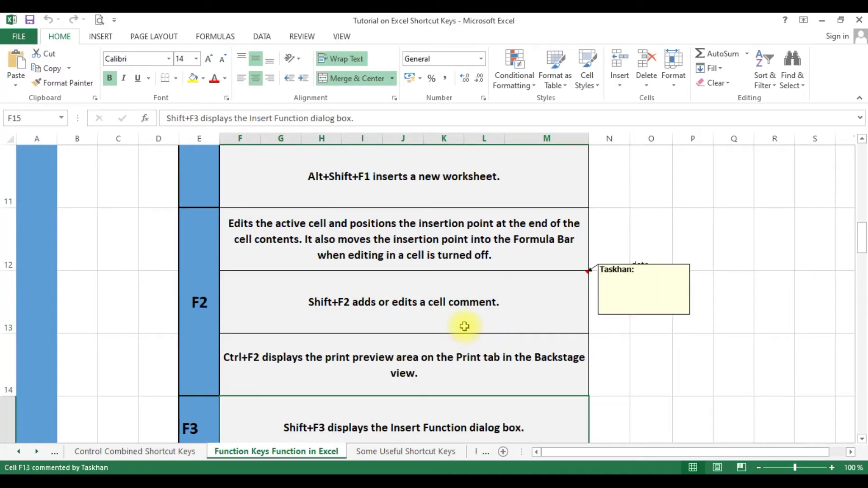
- Open the Insert Function dialog for cell F15 and close it without inserting a function
key("Down")
key("Down")
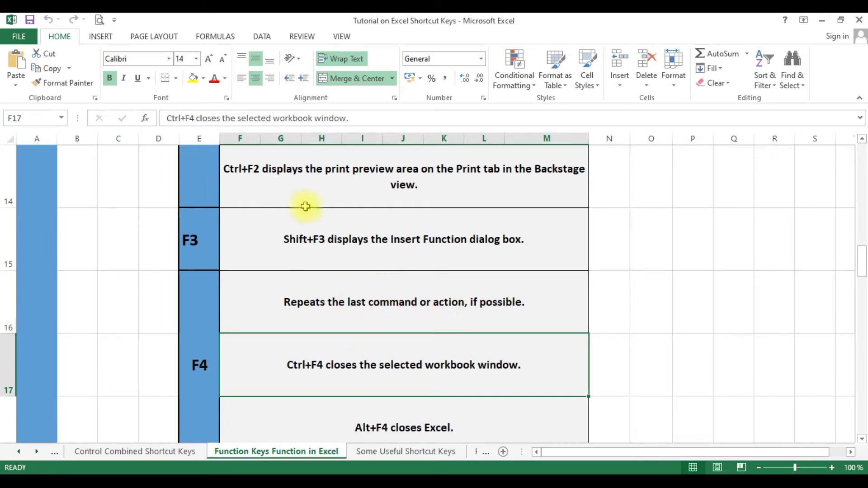
left_click(272, 244)
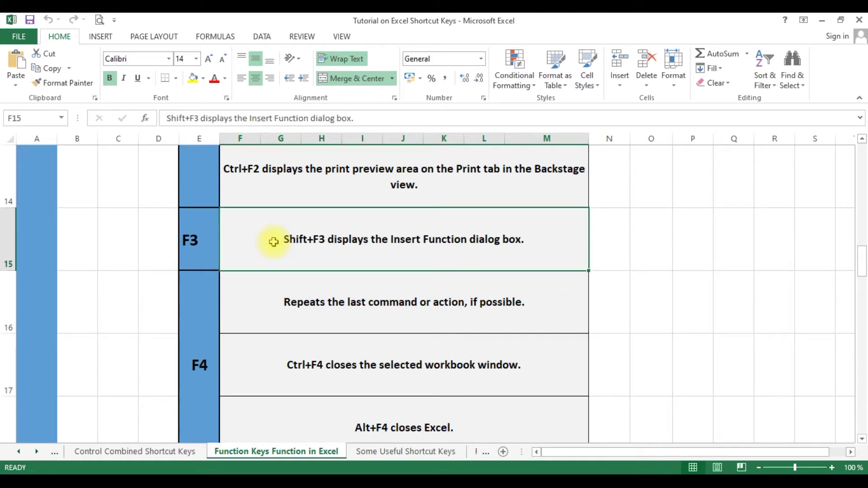
key("shift+F3")
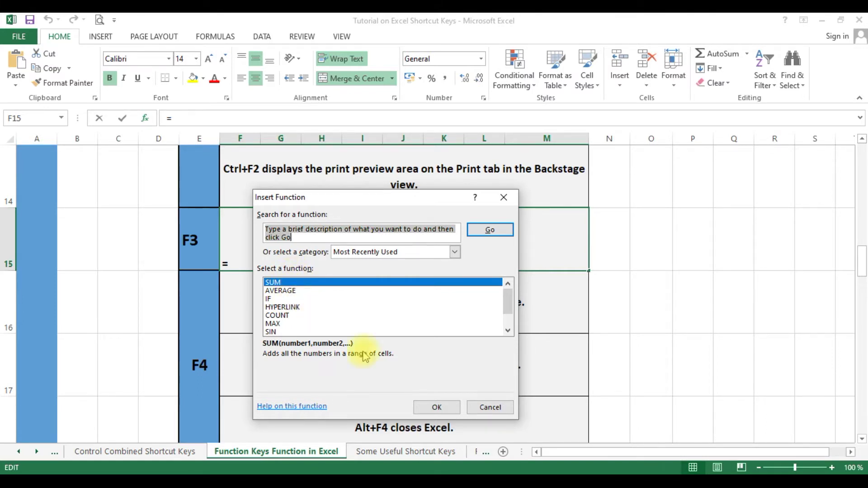
left_click(435, 408)
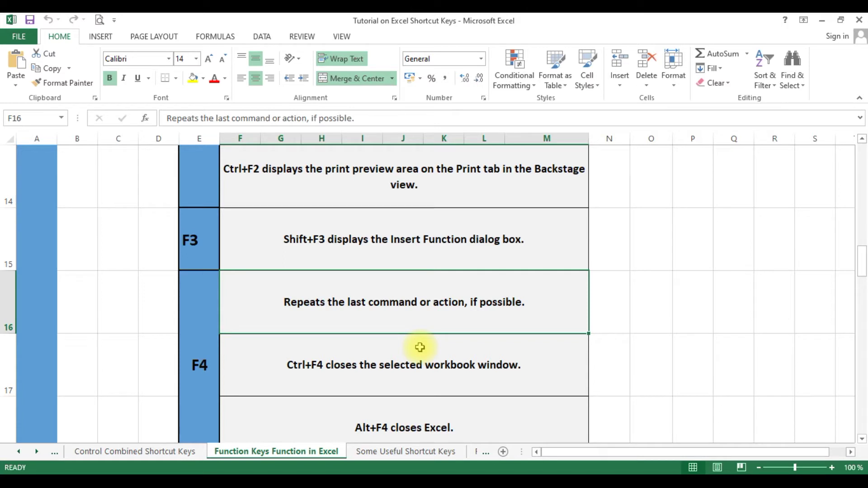
- Enter "data" in cell B15 of the rough working area and make it bold
left_click(97, 231)
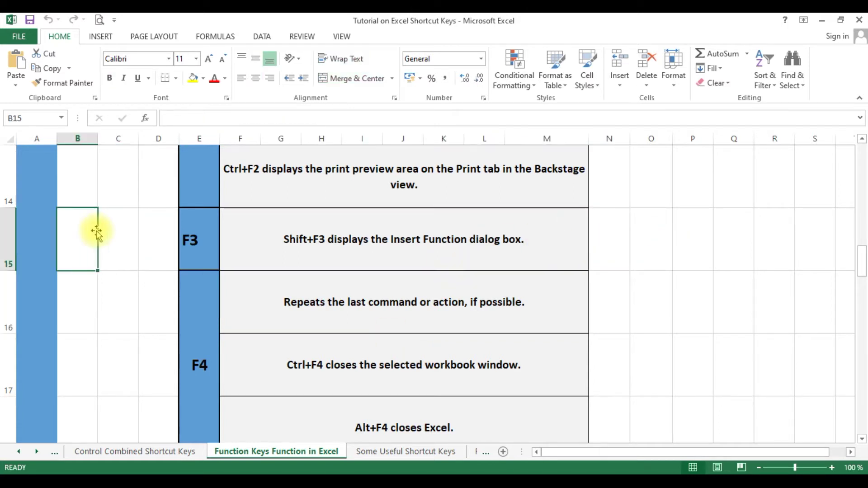
type("data")
key("Return")
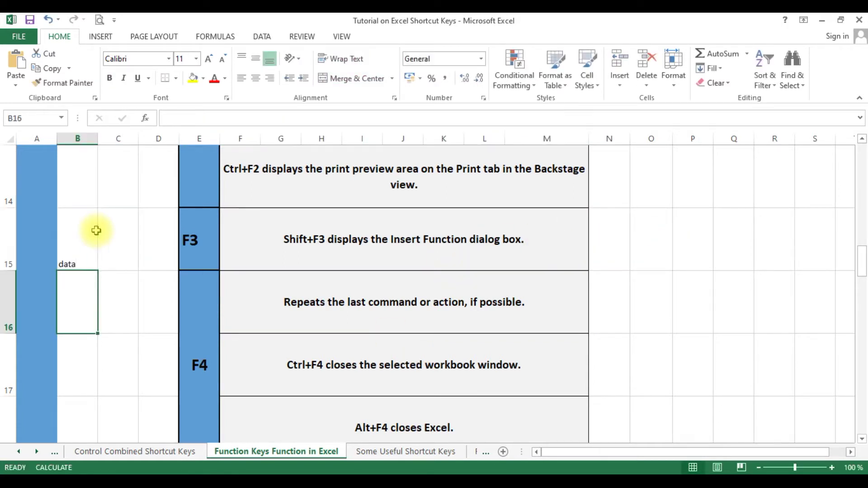
left_click(96, 231)
key("ctrl+b")
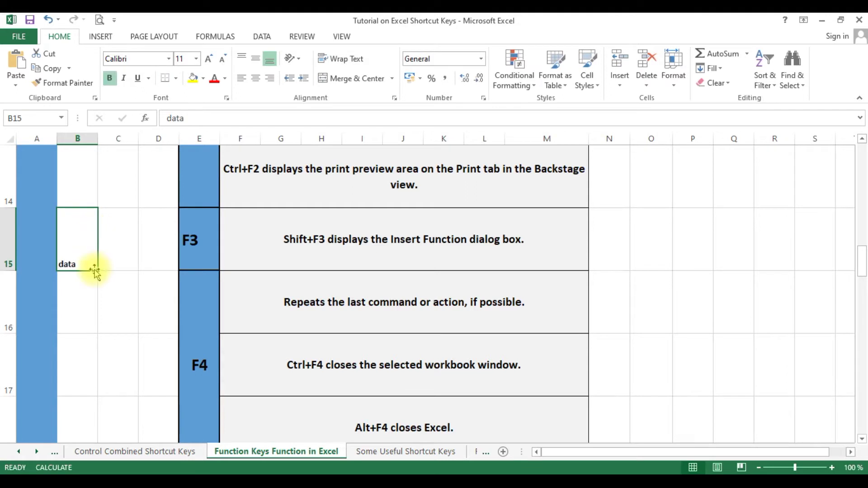
- Enter "data" in cell B16 below the bold entry and select that cell again
left_click(86, 300)
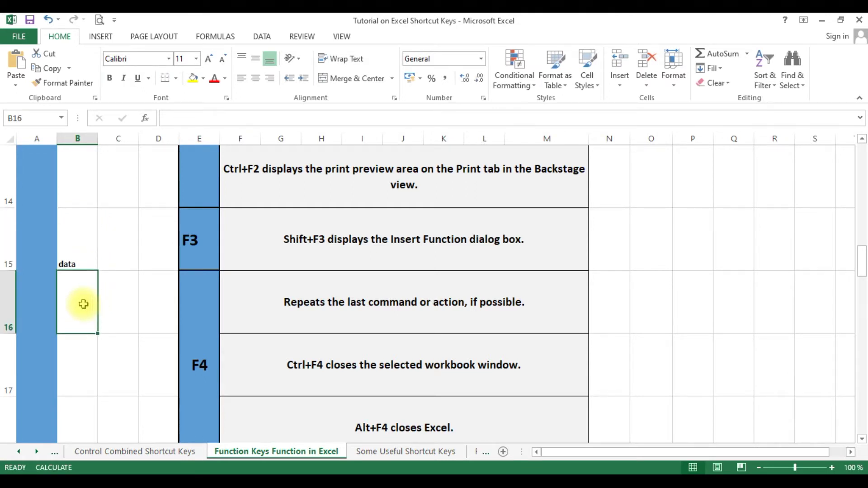
type("data")
key("Return")
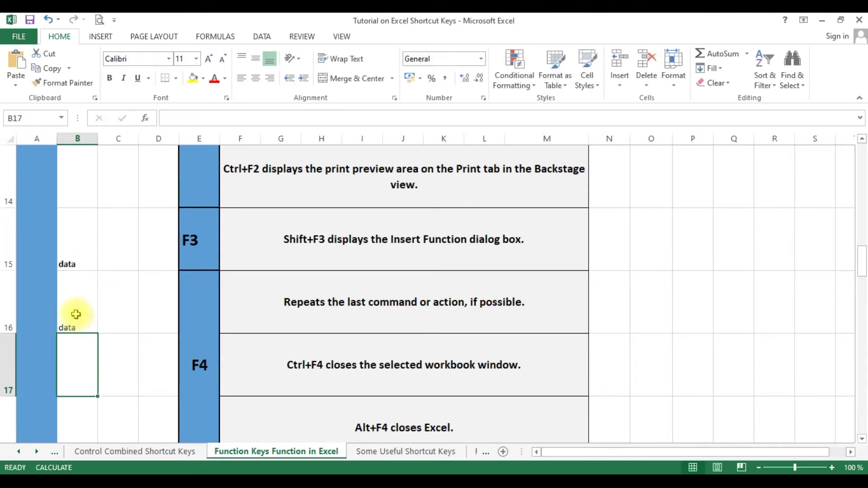
left_click(76, 314)
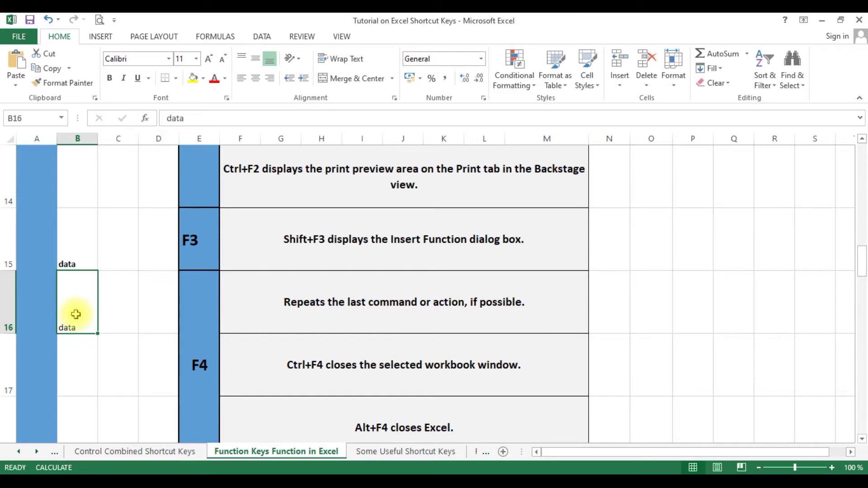
- Make the "data" entry in cell B16 bold, and undo both that formatting and the entry itself
key("ctrl+b")
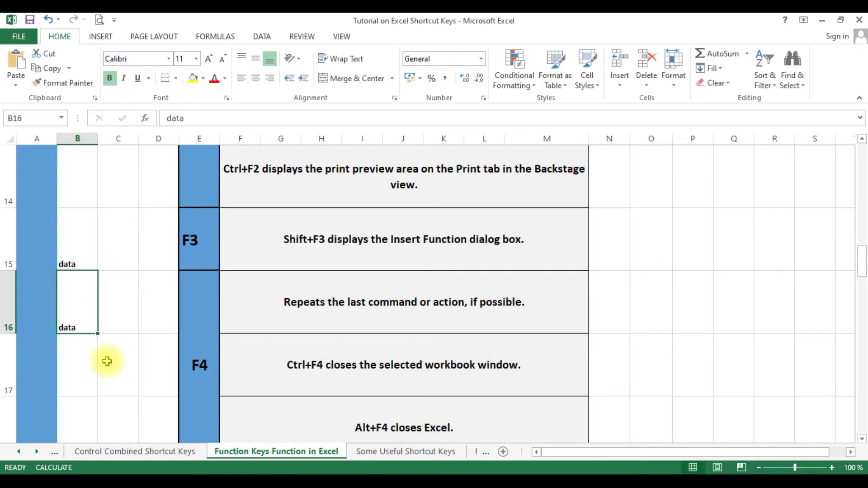
key("ctrl+z")
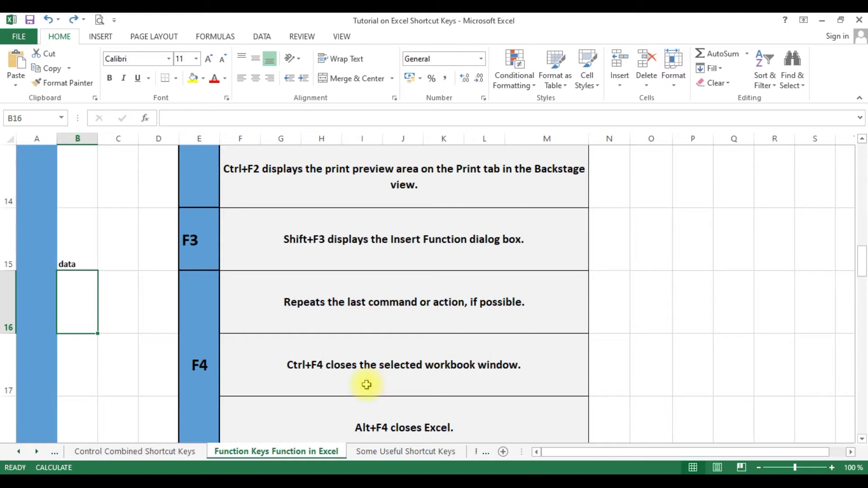
- Jump from the Alt+F4 description in F18 to cell E19 using the Go To dialog
left_click(412, 422)
mouse_move(857, 264)
left_mouse_down()
mouse_move(862, 277)
mouse_move(858, 267)
left_mouse_up()
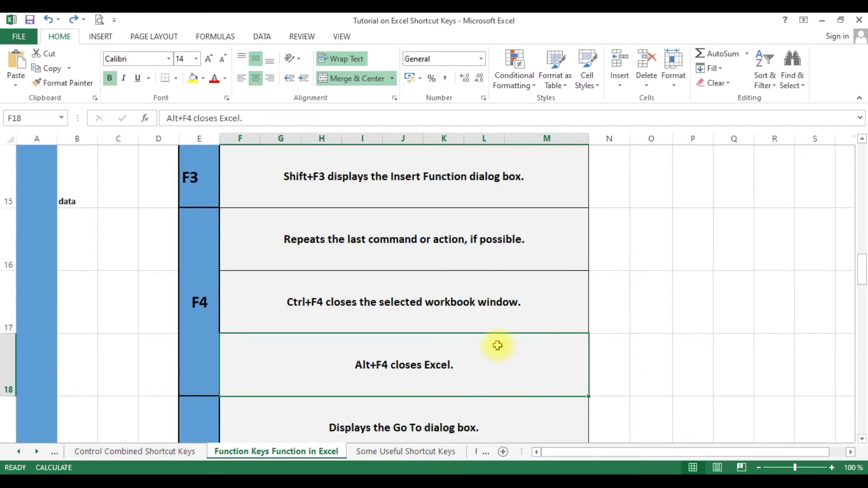
scroll(344, 325, "down", 1)
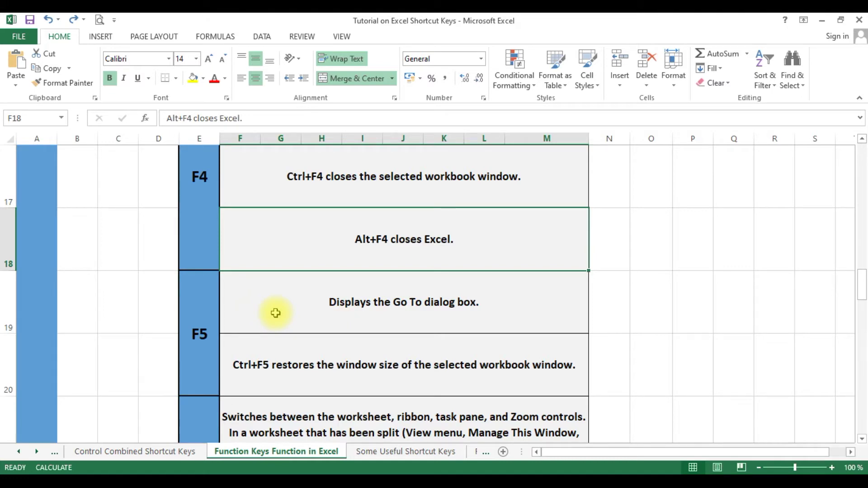
key("F5")
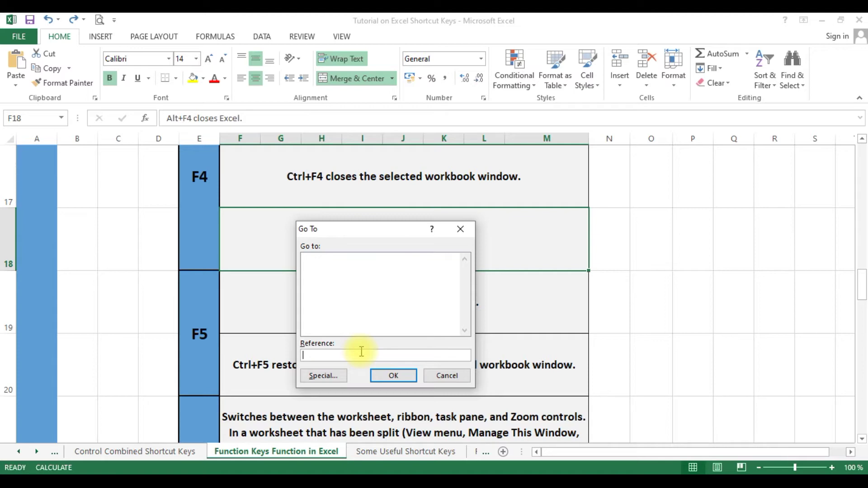
type("E19")
key("Return")
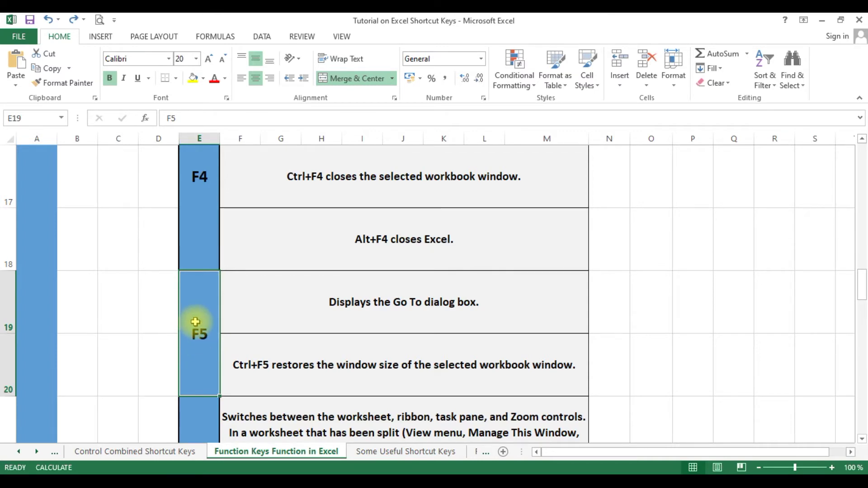
- Select the Ctrl+F5 description in F20, restore the workbook window to its smaller size and maximize it again
left_click(311, 362)
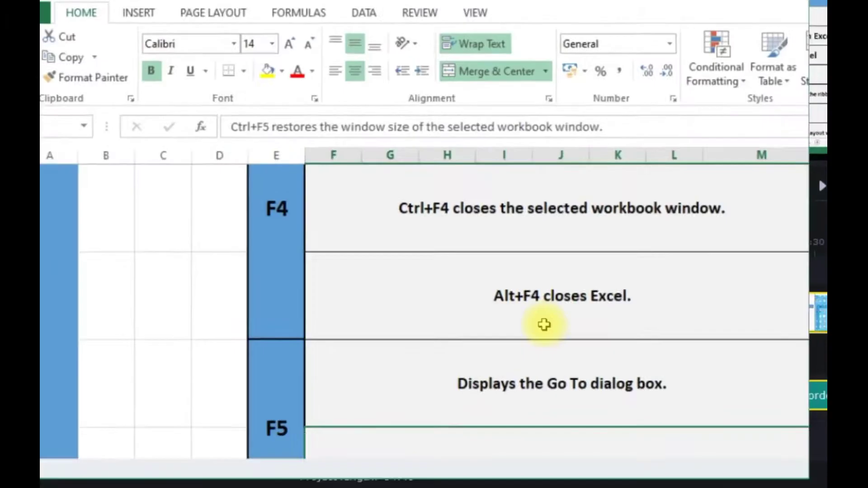
key("ctrl+F5")
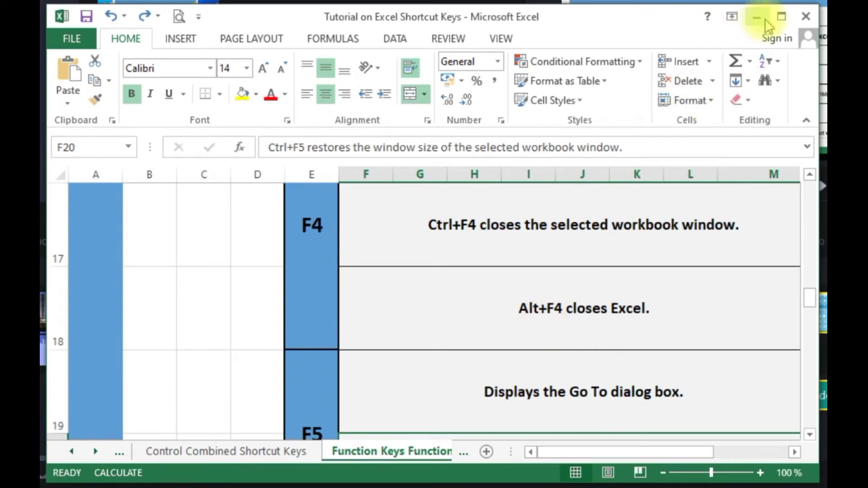
left_click(779, 18)
- Select the F6 description in F21, switch focus to the ribbon and display the View commands with their key tips
left_click(235, 414)
mouse_move(862, 294)
left_mouse_down()
mouse_move(864, 313)
mouse_move(858, 306)
left_mouse_up()
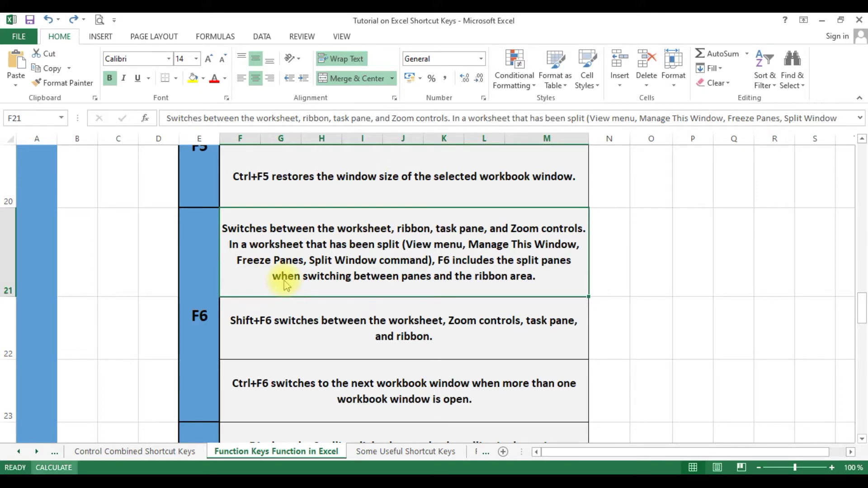
key("F6")
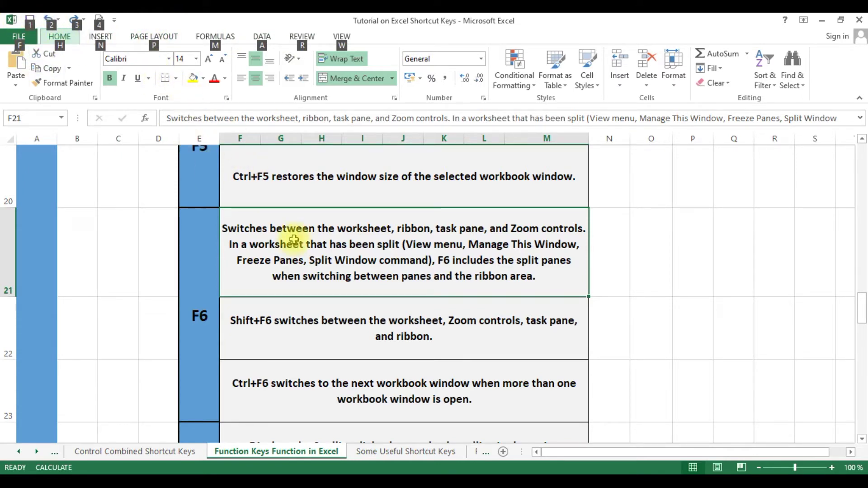
key("w")
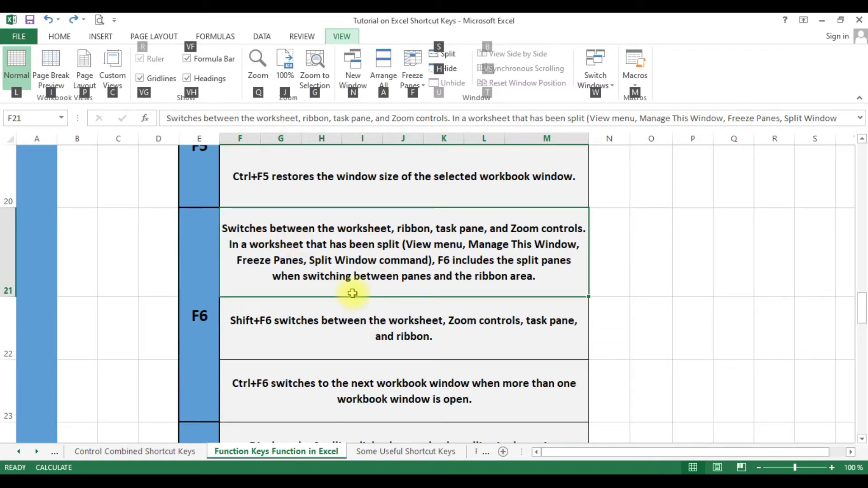
key("Escape")
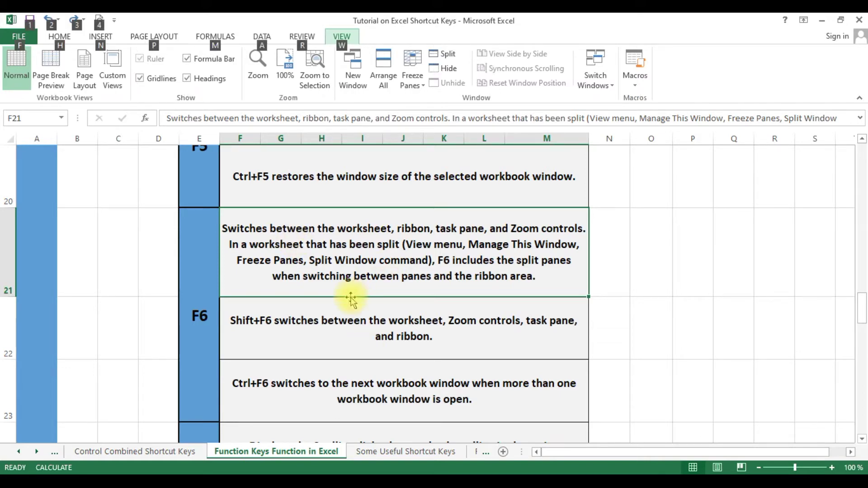
- From cell F22, switch focus to the ribbon in reverse order, and return to the grid at cell F23
left_click(320, 336)
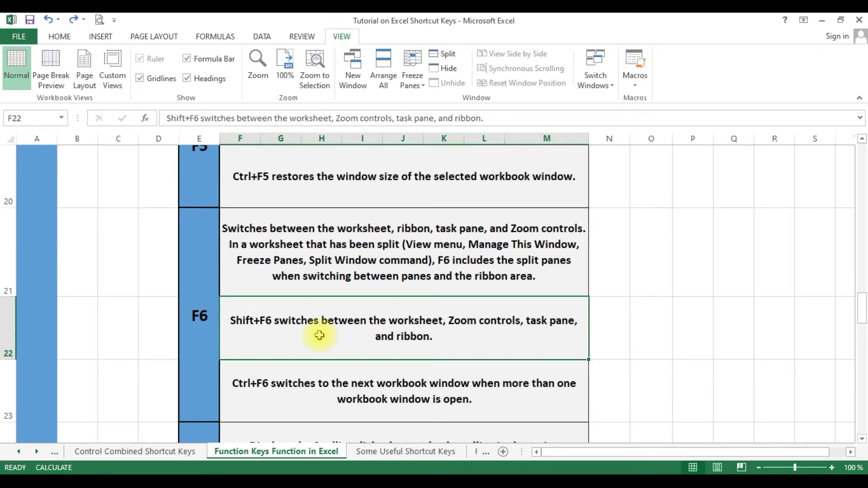
key("shift+F6")
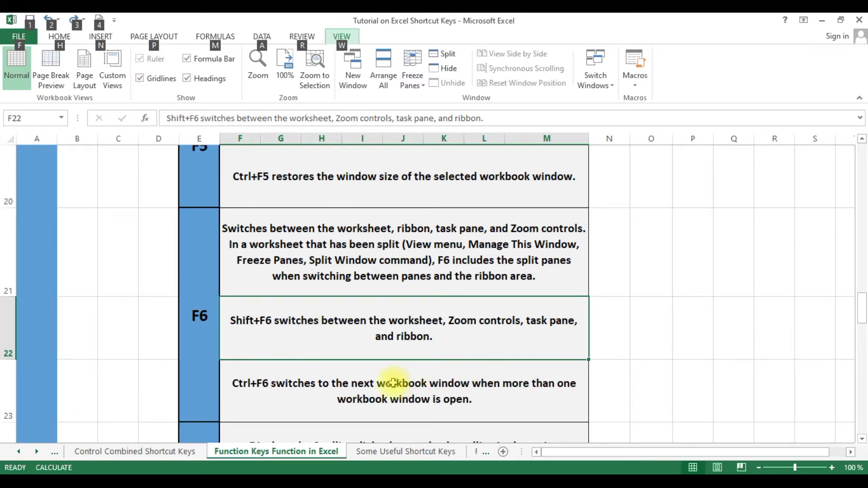
left_click(331, 397)
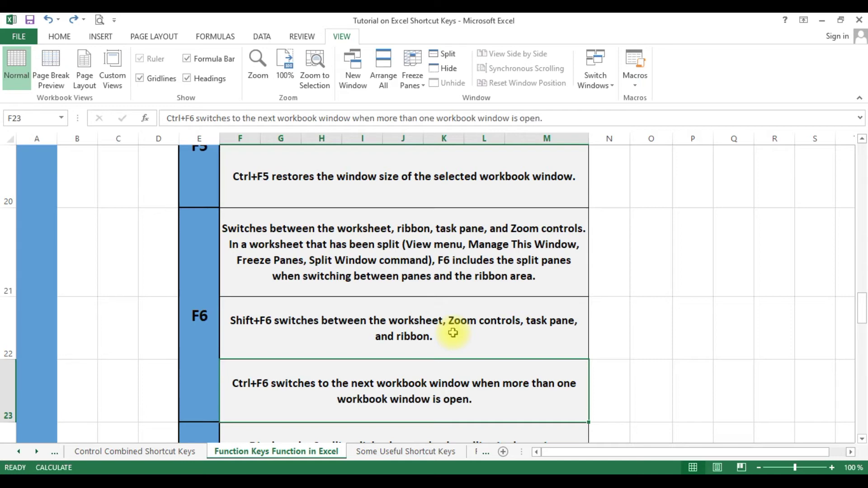
- Misspell "range" as "ramge" in the Spelling description in cell F24, keeping the cell selected
left_click_drag(862, 316, 862, 331)
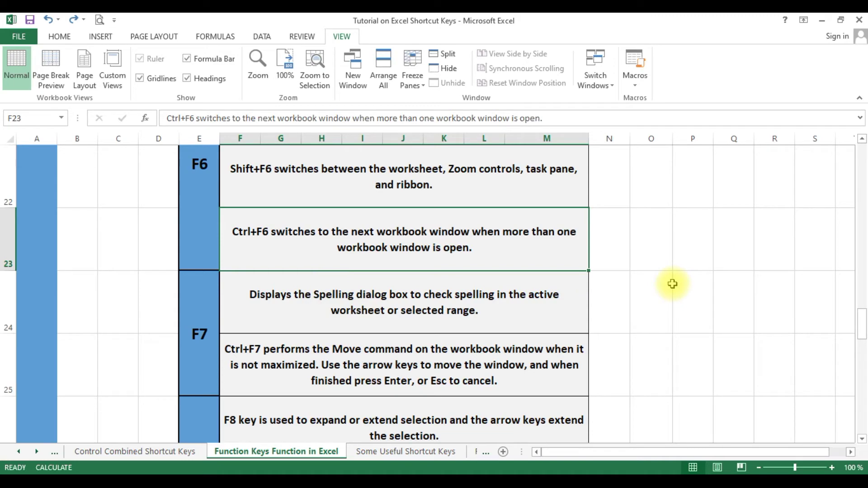
left_click(399, 298)
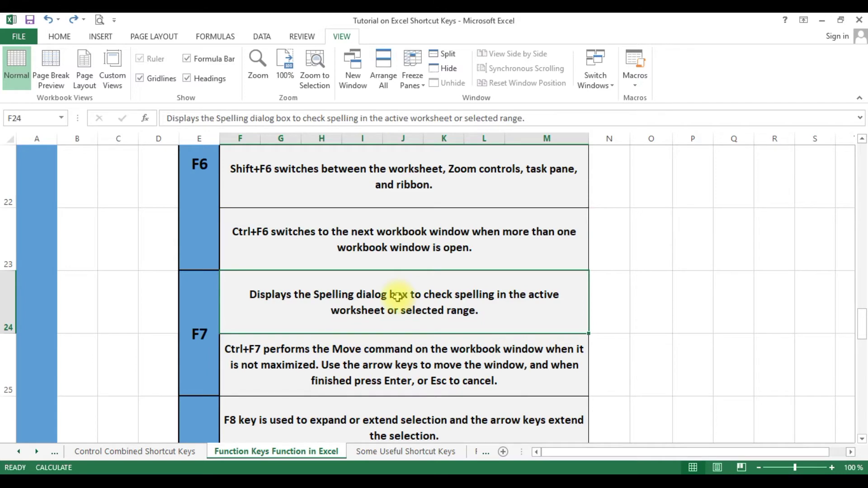
key("F2")
key("Left")
key("Left")
key("Left")
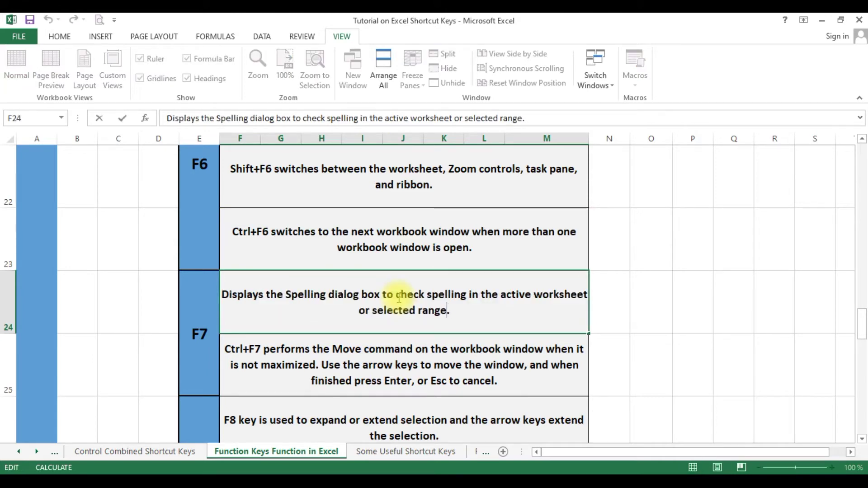
key("BackSpace")
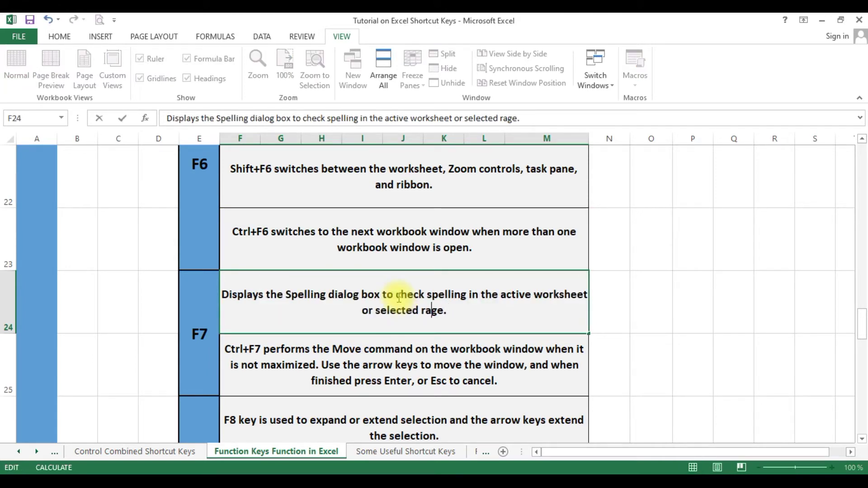
type("m")
left_click(481, 314)
key("ctrl+Return")
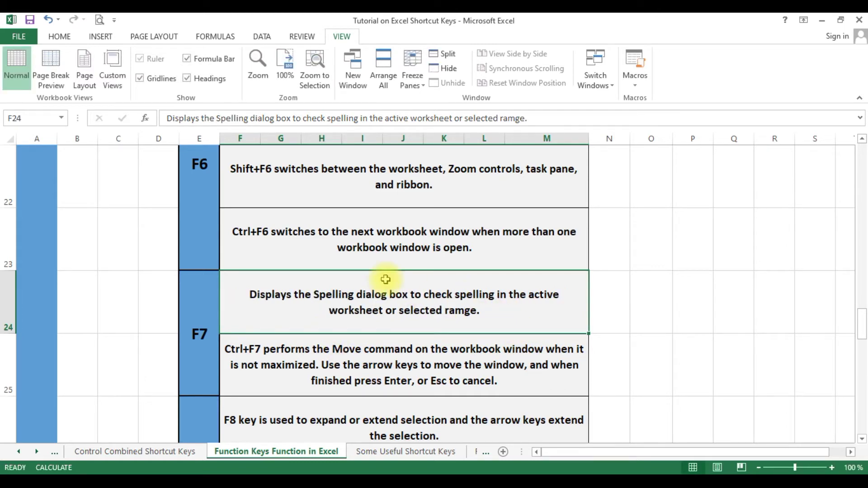
- Run the spelling check from F24, change "ramge" to "range", continue from the sheet's beginning, close the check without further corrections and reselect F24
key("F7")
left_click_drag(344, 207, 375, 178)
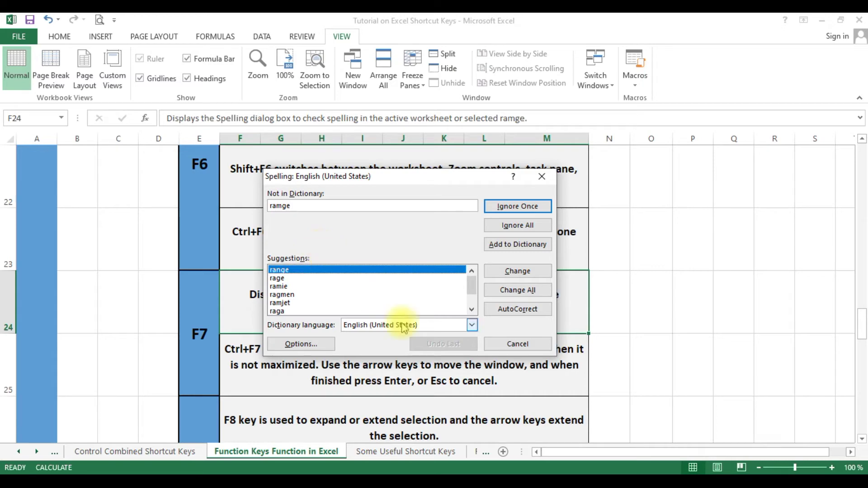
left_click(518, 271)
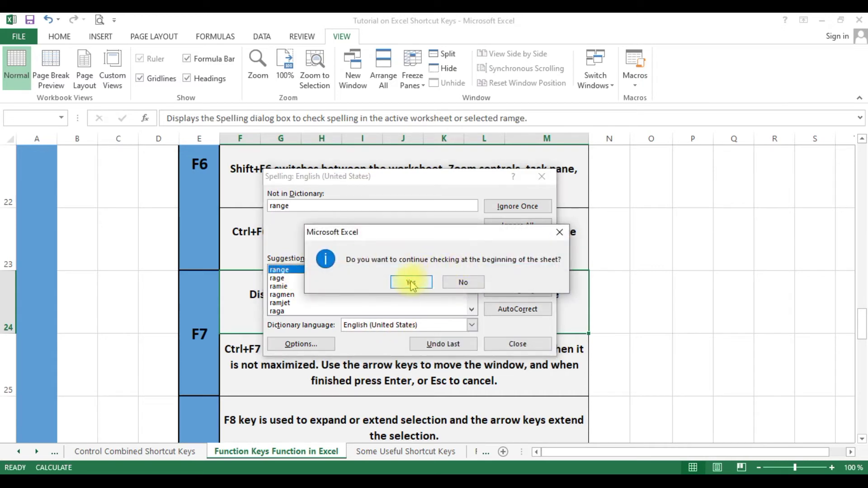
left_click(411, 283)
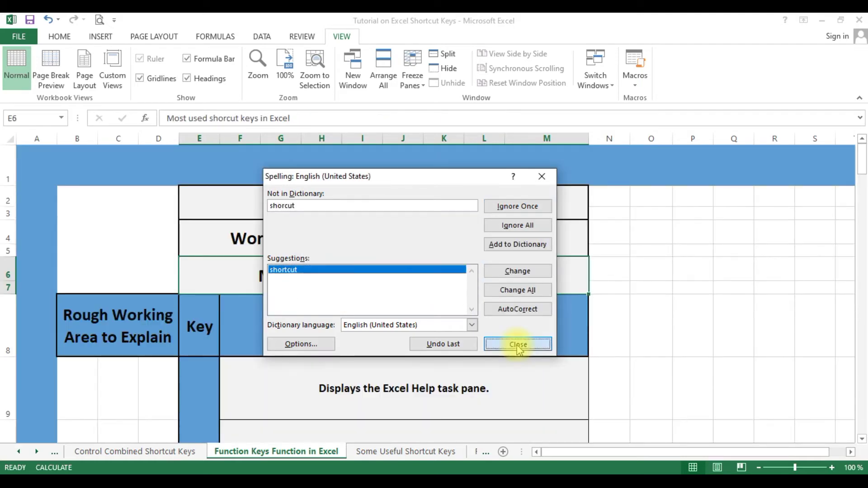
left_click(517, 343)
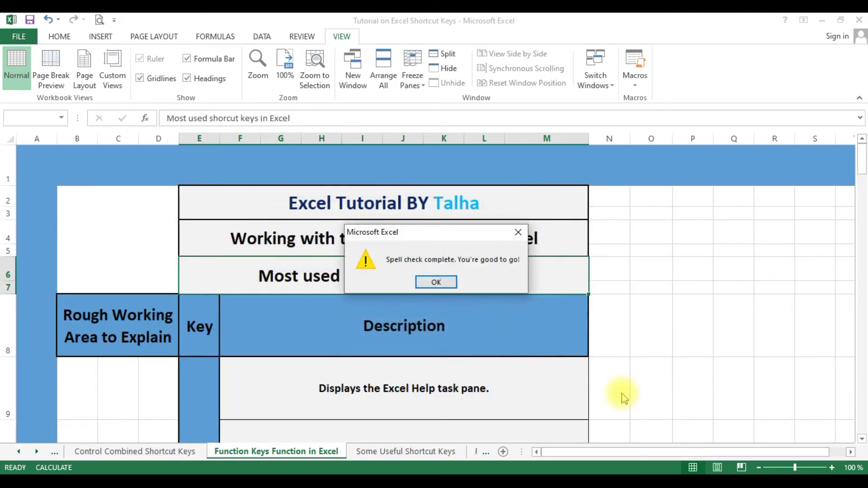
left_click(441, 282)
scroll(558, 362, "down", 7)
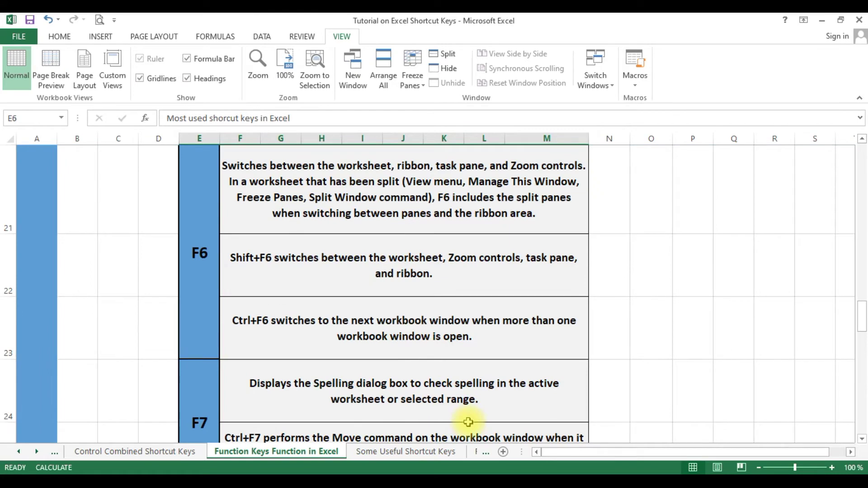
left_click(459, 407)
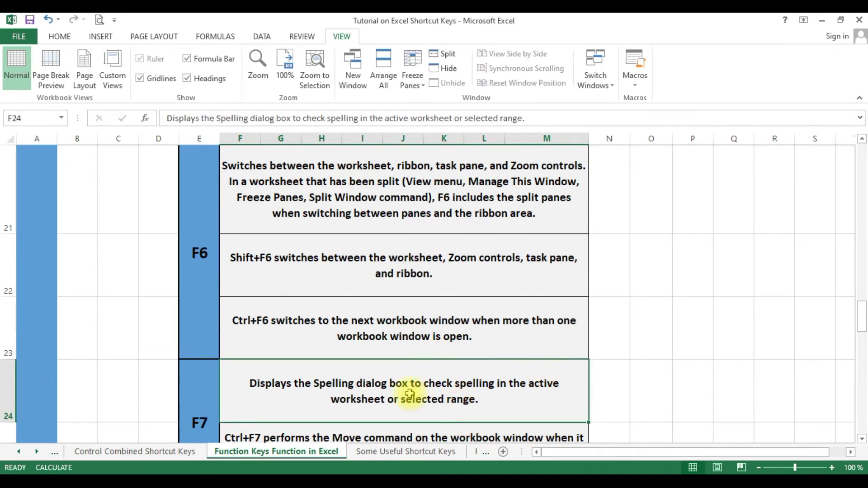
- Select cell F26, restore the workbook window down, reposition it on the desktop with the Move command and maximize it again
key("Down")
key("Down")
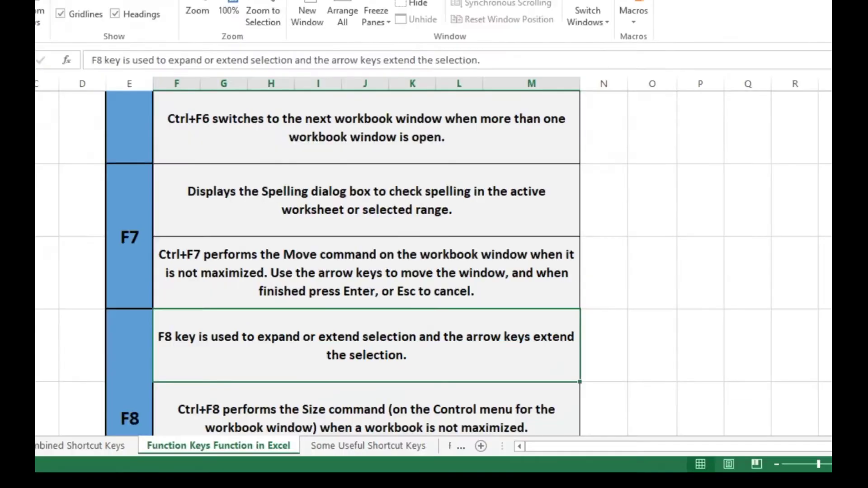
double_click(479, 31)
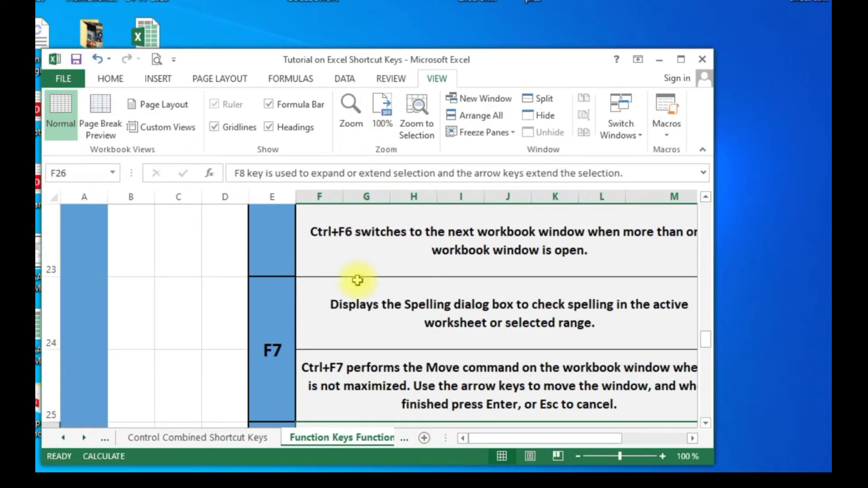
key("ctrl+F7")
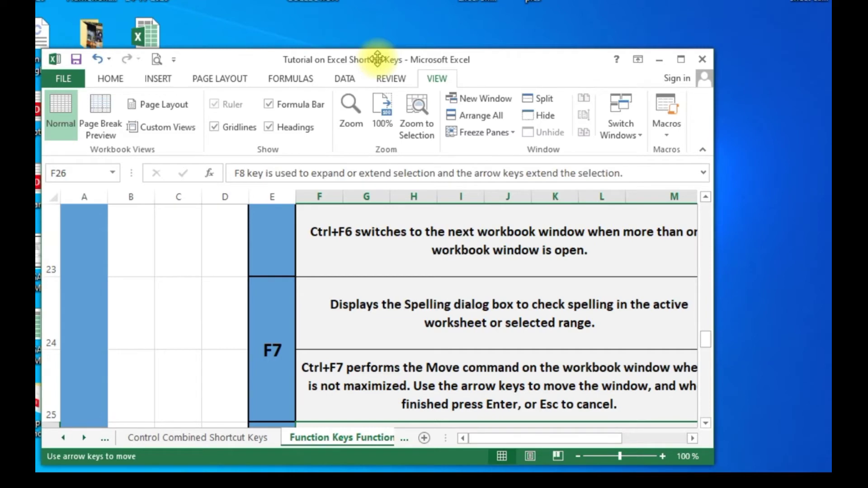
left_click_drag(377, 59, 412, 33)
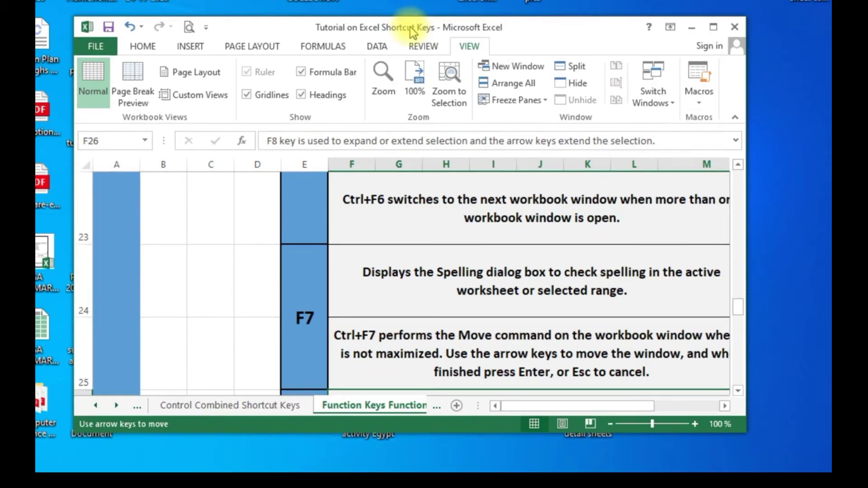
left_click(411, 32)
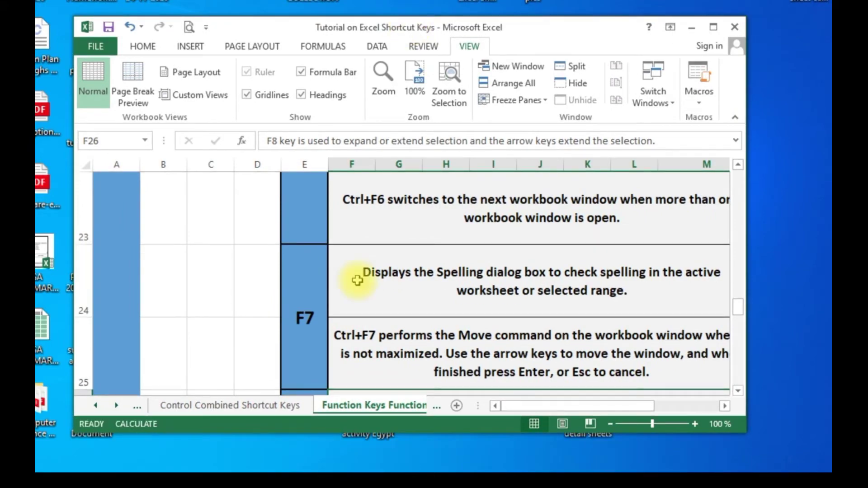
left_click(714, 28)
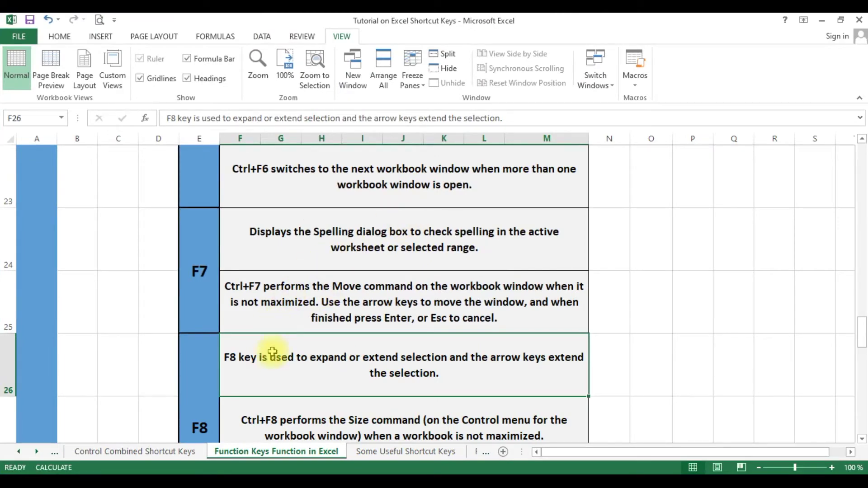
- Turn on Extend Selection at F26 and expand the selection to include column N and row 27
left_click_drag(864, 332, 864, 343)
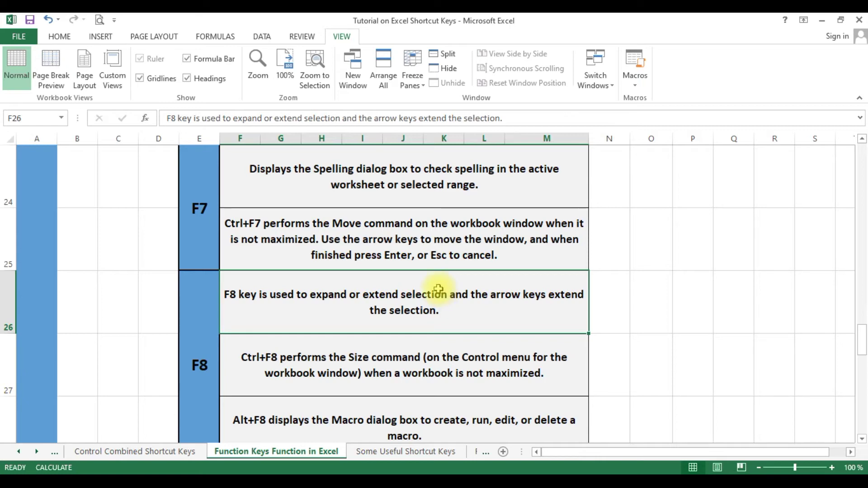
key("F8")
key("Right")
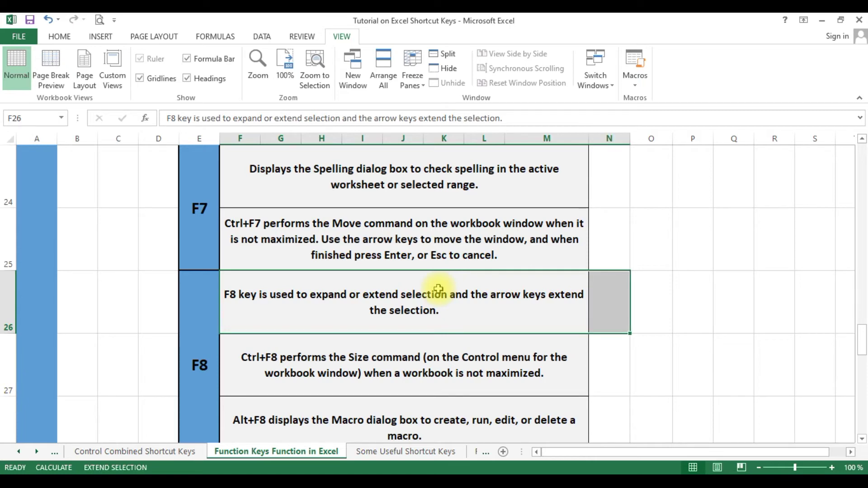
key("Down")
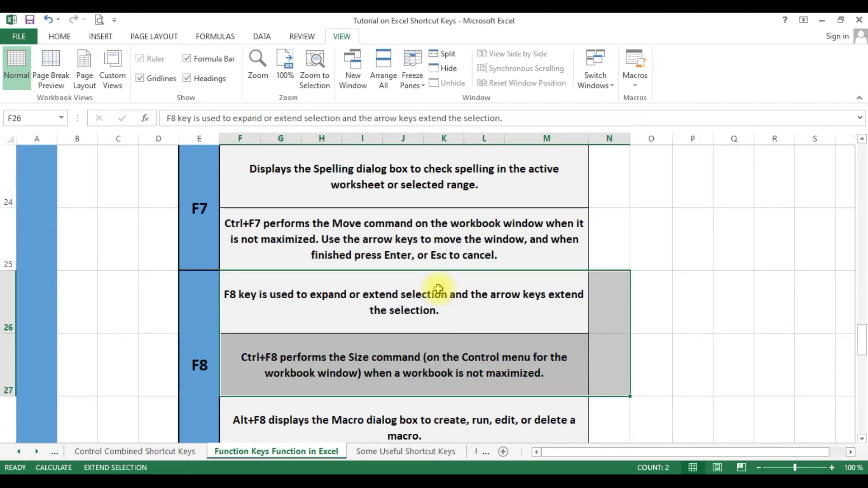
- Turn off Extend Selection, restore the workbook window down to a smaller size and select cell F26
key("F8")
left_click(451, 337)
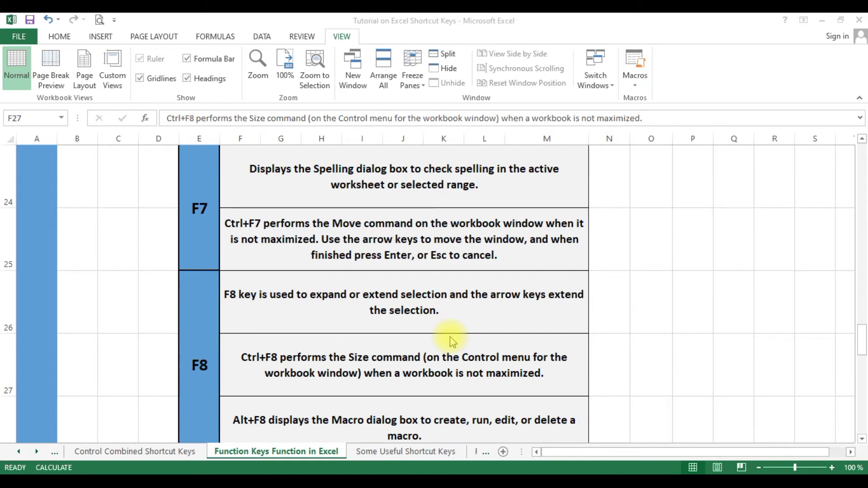
double_click(454, 29)
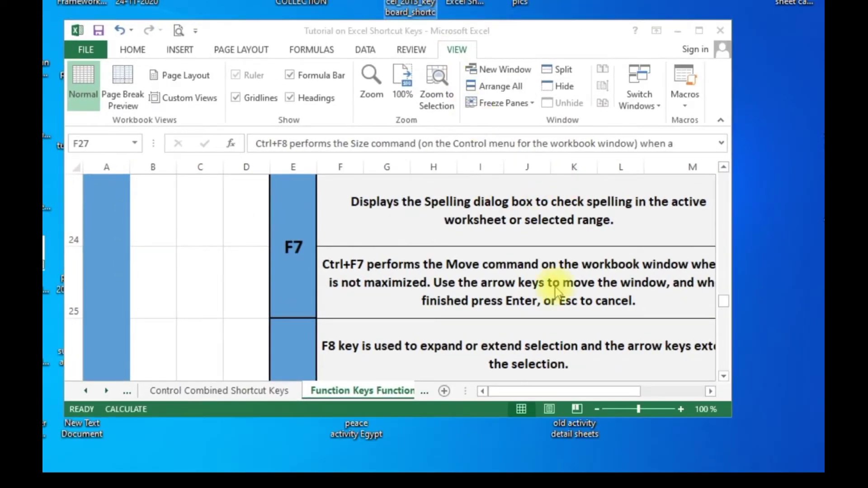
left_click(725, 305)
key("Up")
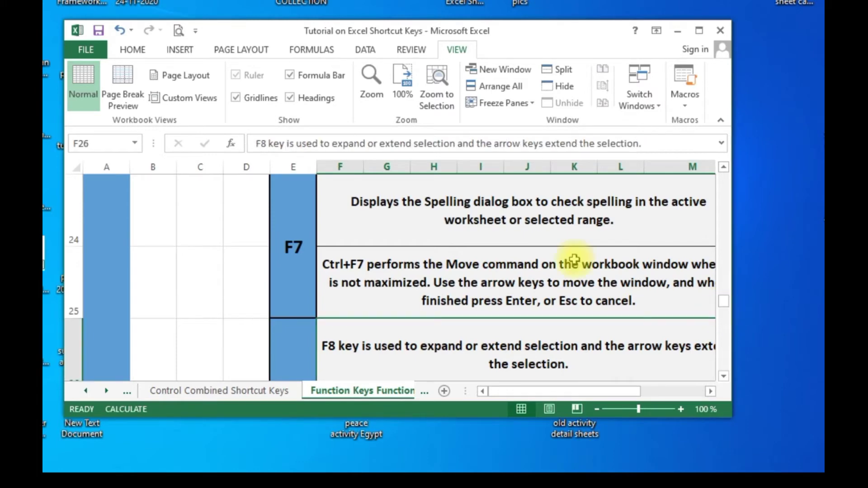
- Enlarge the restored workbook window in height and width with the Size command, accept the new size and maximize the window again
key("ctrl+F8")
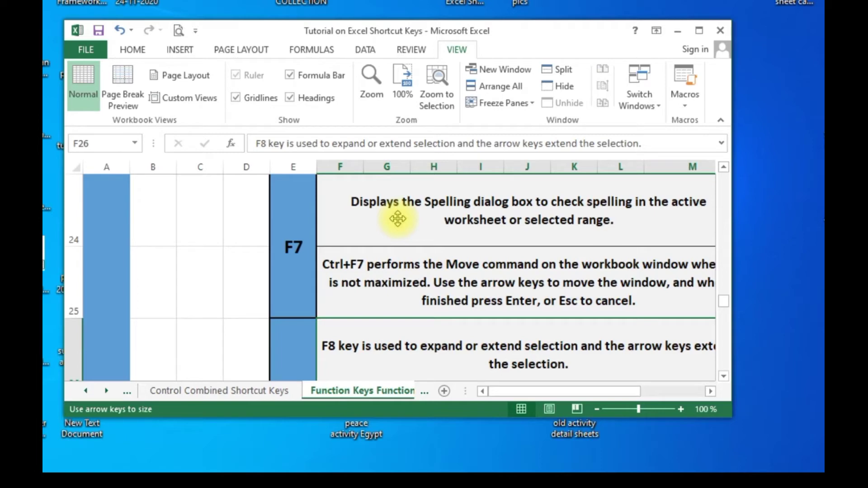
key("Down")
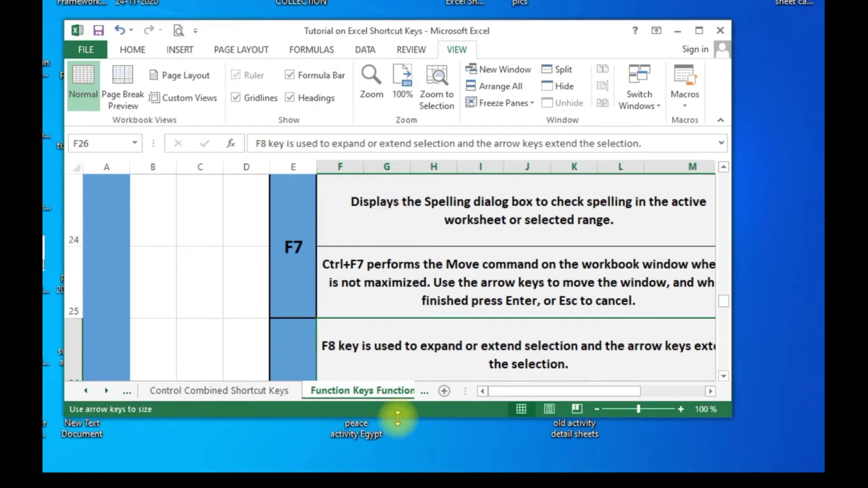
key("Down")
key("Down")
key("Down")
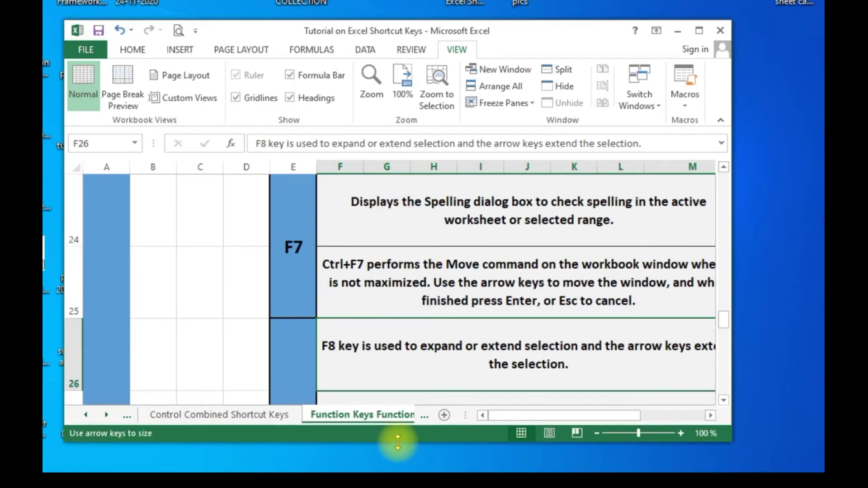
key("Right")
key("Right")
key("Right")
key("Right")
key("Right")
key("Right")
key("Right")
key("Right")
key("Right")
key("Right")
key("Right")
key("Right")
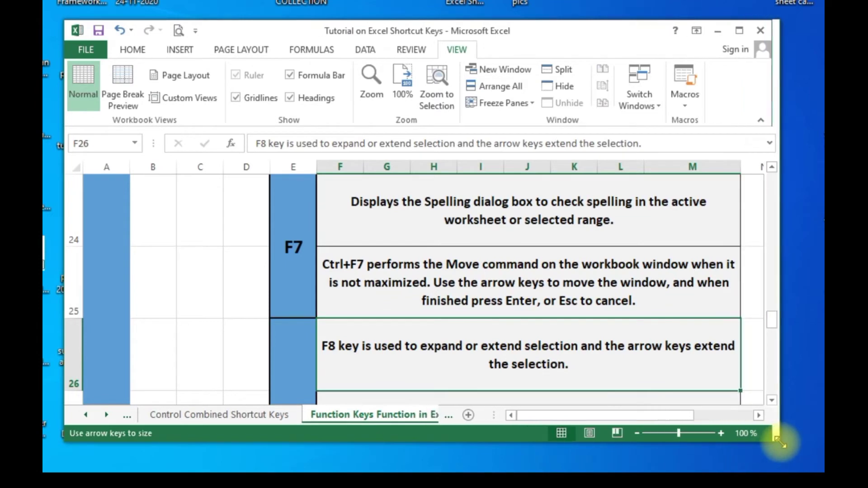
key("Up")
key("Down")
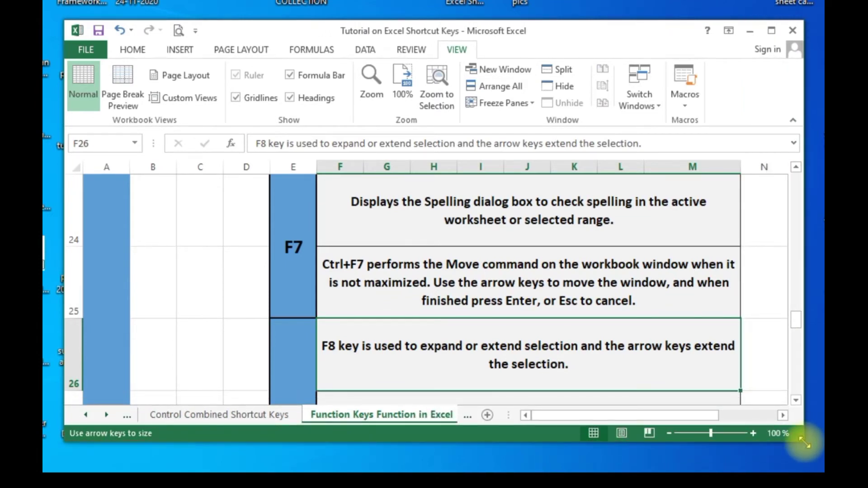
key("Right")
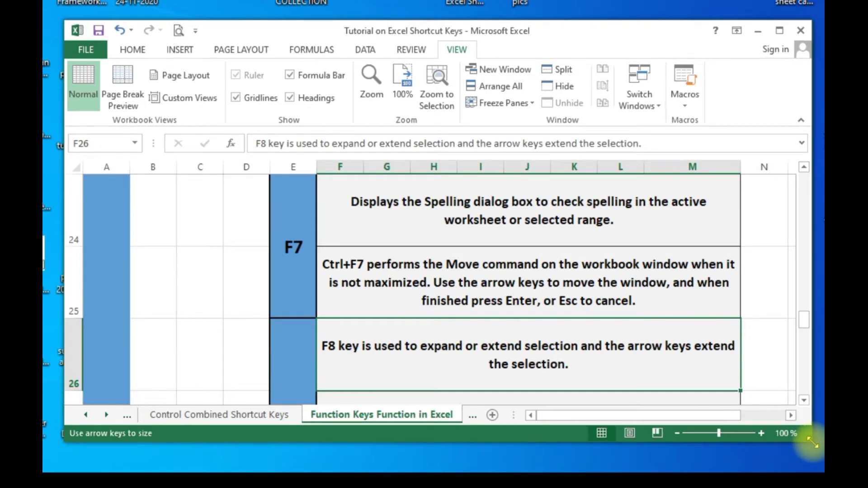
key("Return")
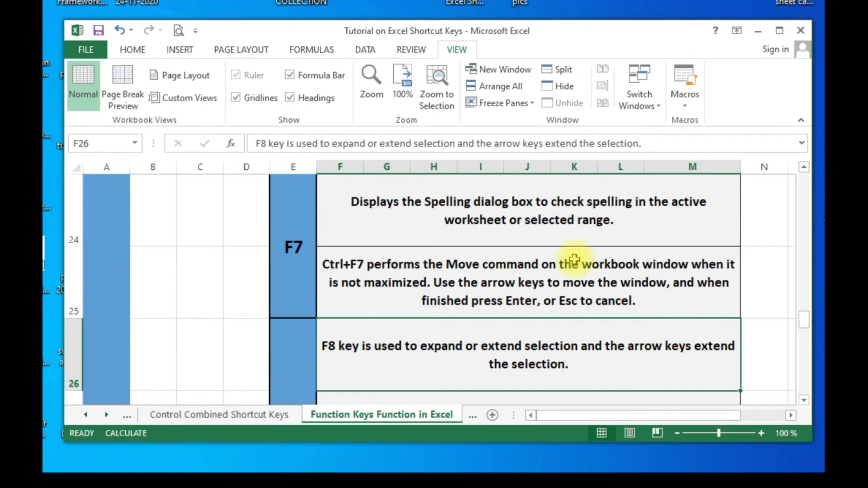
double_click(540, 37)
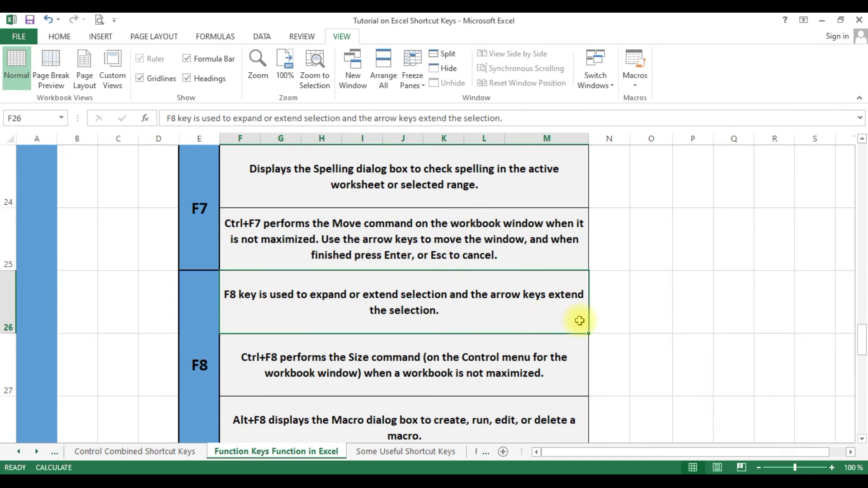
- Display the Macro dialog for all open workbooks and close it without creating or running a macro
left_click_drag(863, 343, 864, 357)
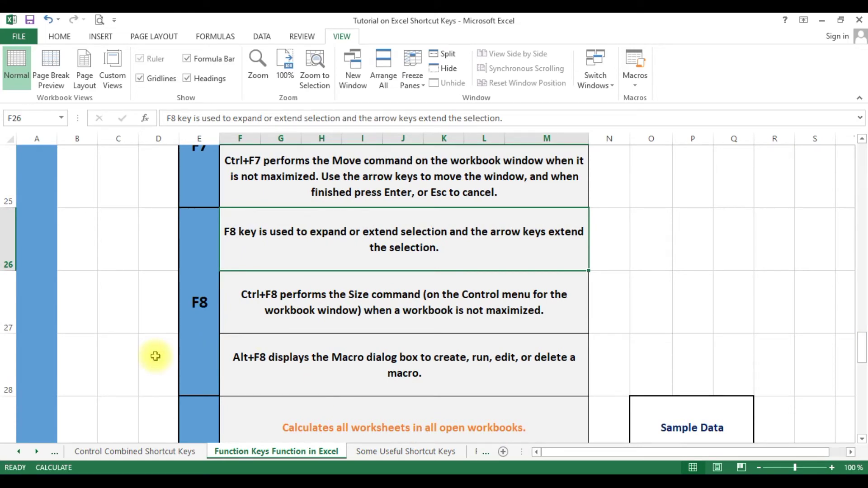
key("alt+F8")
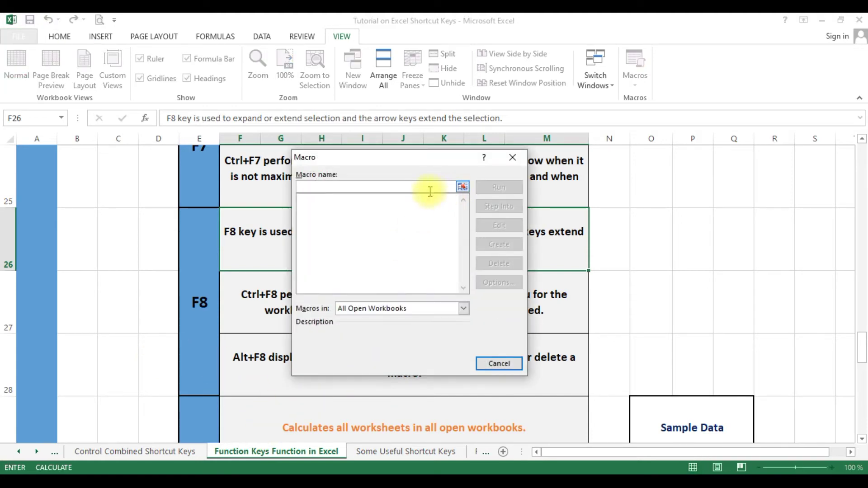
left_click(499, 365)
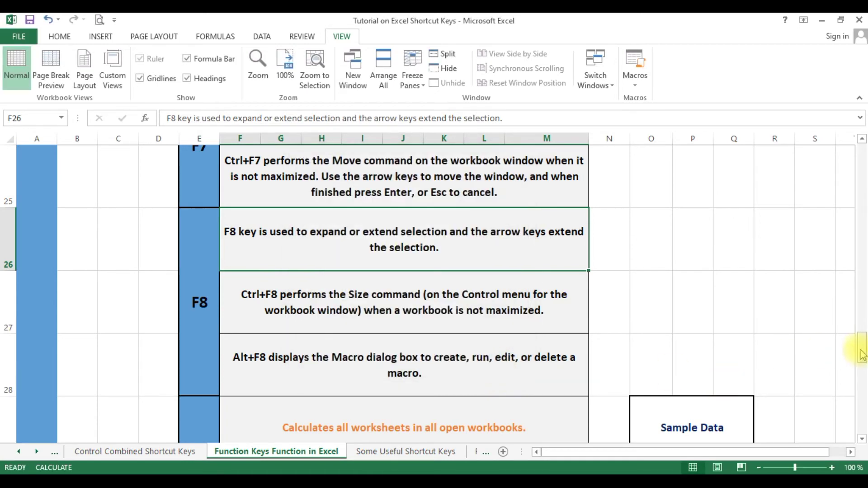
- Enter 10, 10 and 18 in cells Q30, Q31 and Q32 beside the sample data
left_click_drag(862, 352, 861, 367)
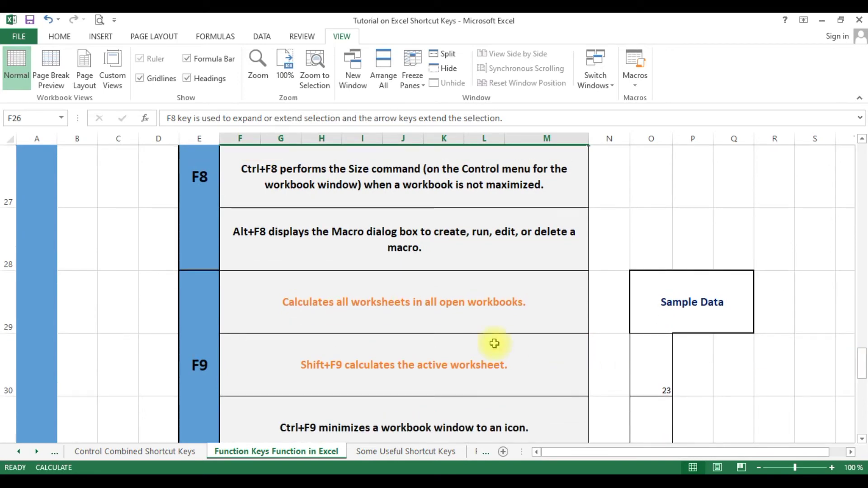
left_click_drag(863, 356, 859, 366)
left_click(733, 248)
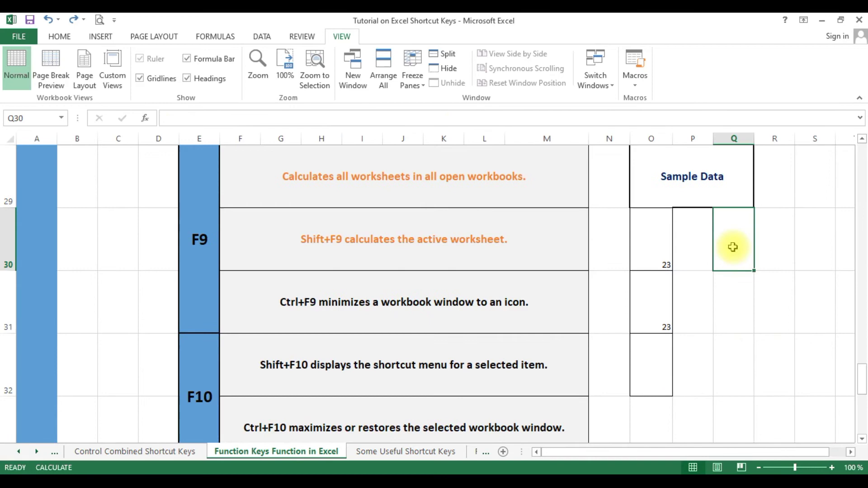
type("10")
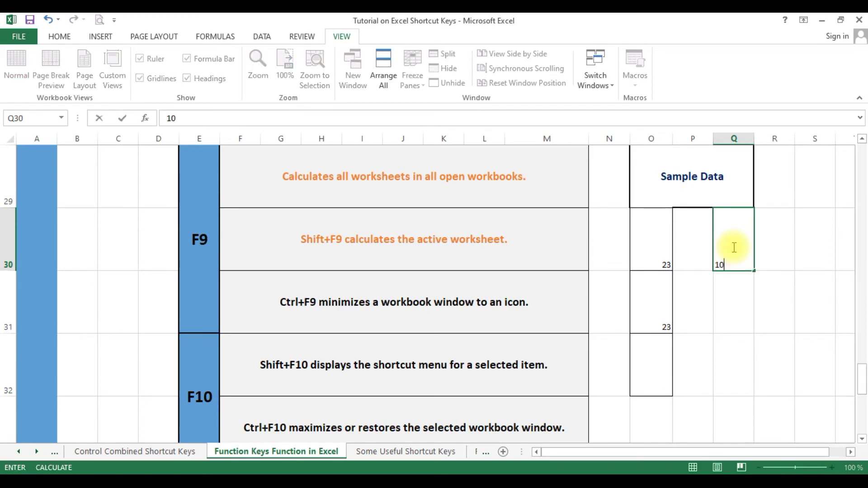
key("Return")
type("10")
key("Return")
type("10")
key("BackSpace")
type("8")
key("Return")
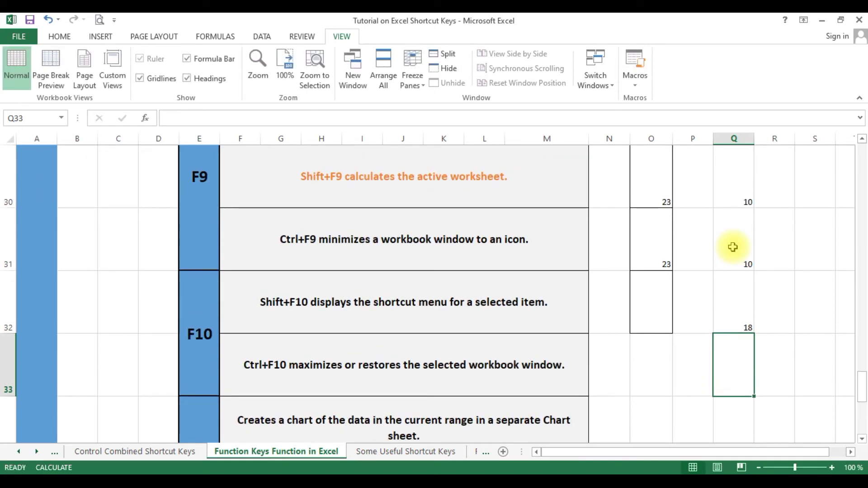
- Sum Q30:Q32 into cell Q33 with AutoSum and check the source values and the formula cell
key("shift+Up")
key("shift+Up")
key("shift+Up")
key("shift+Up")
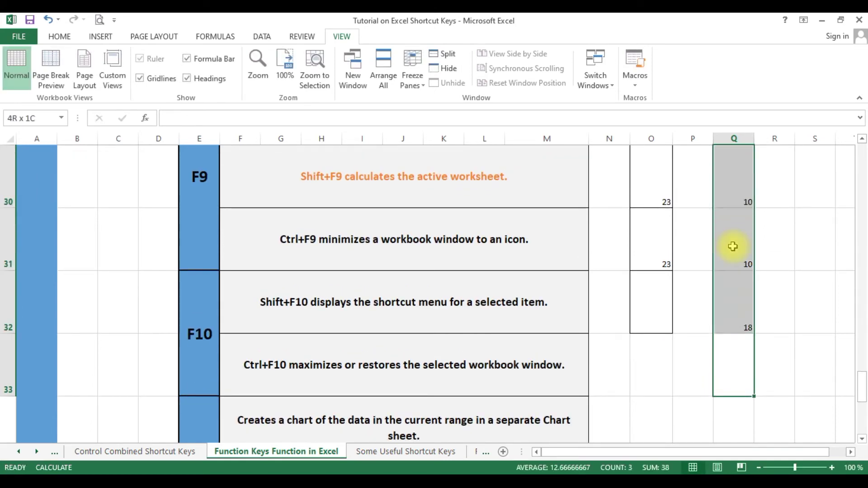
key("shift+Down")
key("shift+Right")
key("shift+Right")
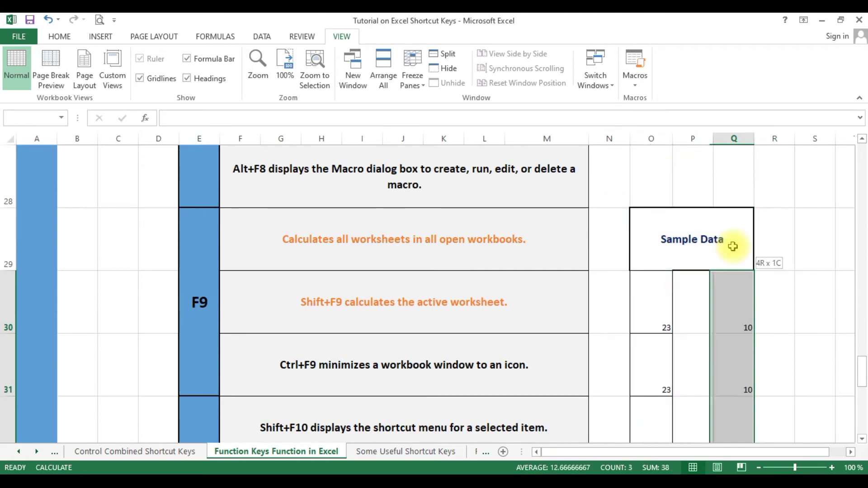
left_click_drag(861, 359, 862, 386)
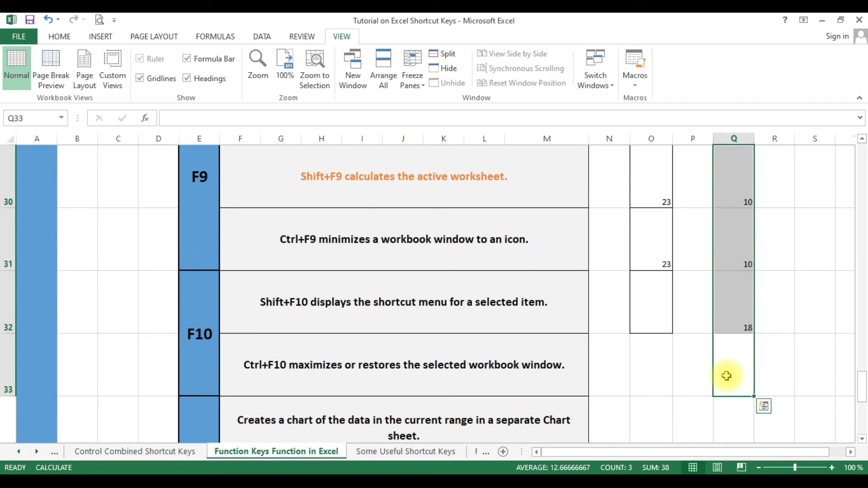
key("alt+equal")
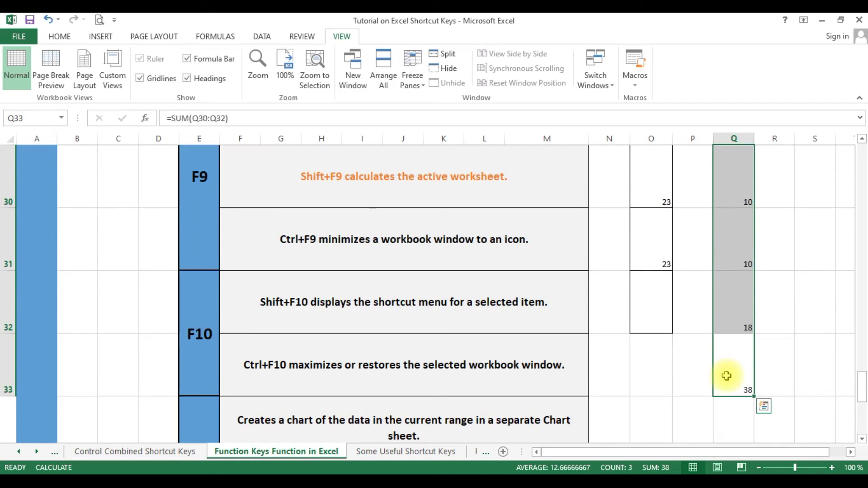
left_click(807, 351)
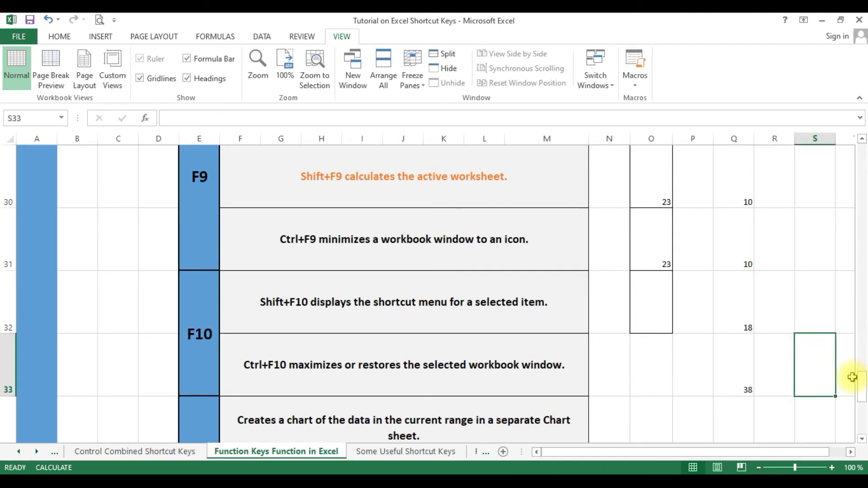
left_click_drag(862, 385, 862, 394)
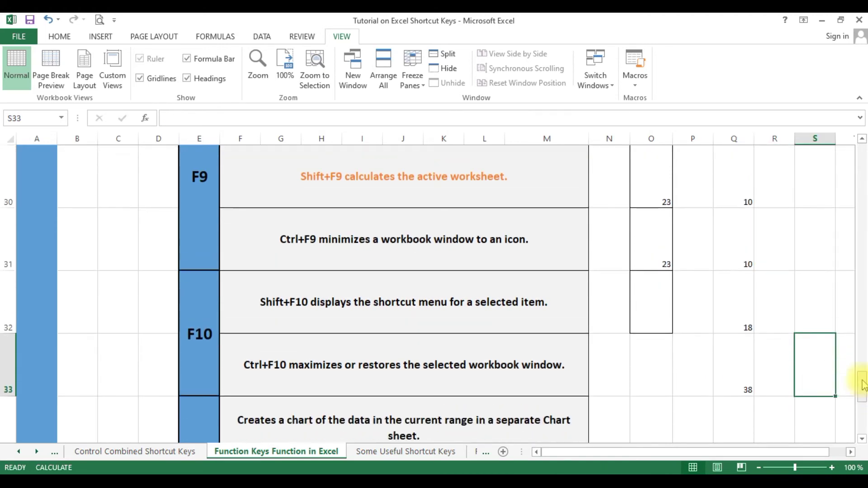
left_click_drag(732, 193, 743, 298)
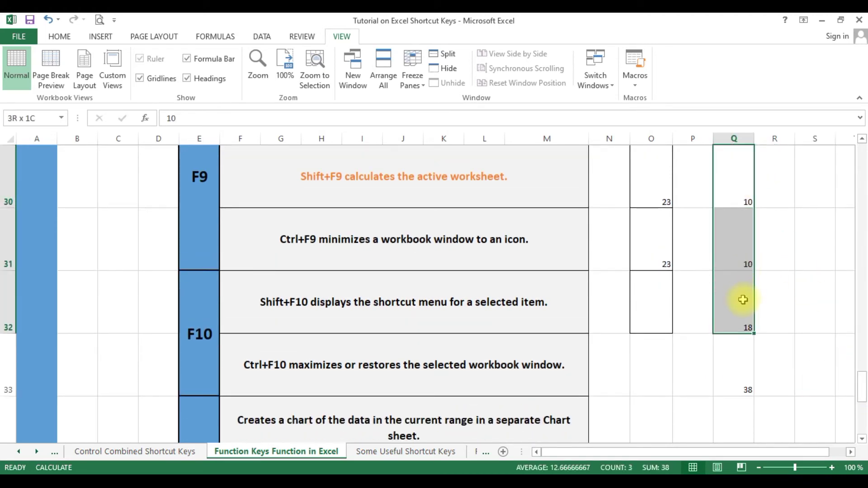
left_click(741, 350)
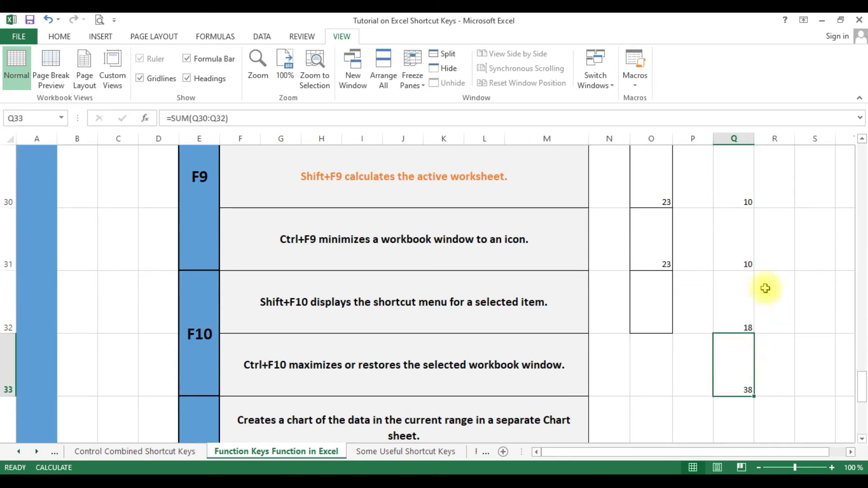
- Change cells Q30, Q31 and Q32 to 12 each and reselect the SUM formula in Q33
left_click(743, 195)
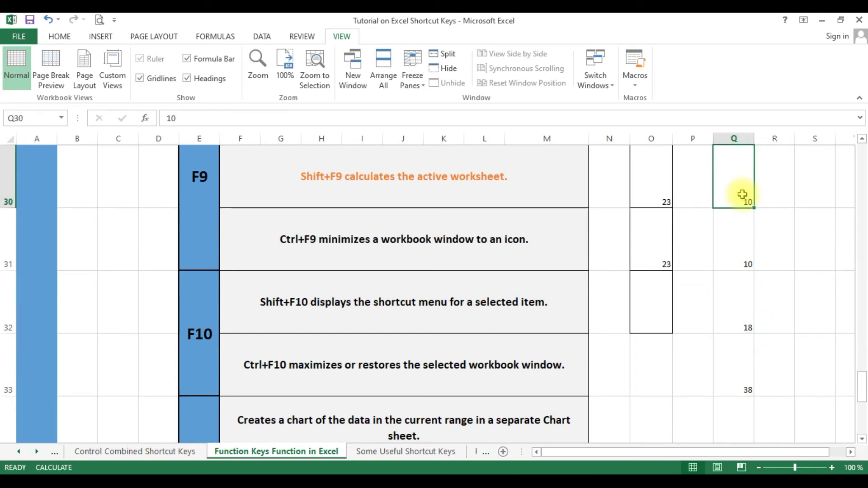
type("1")
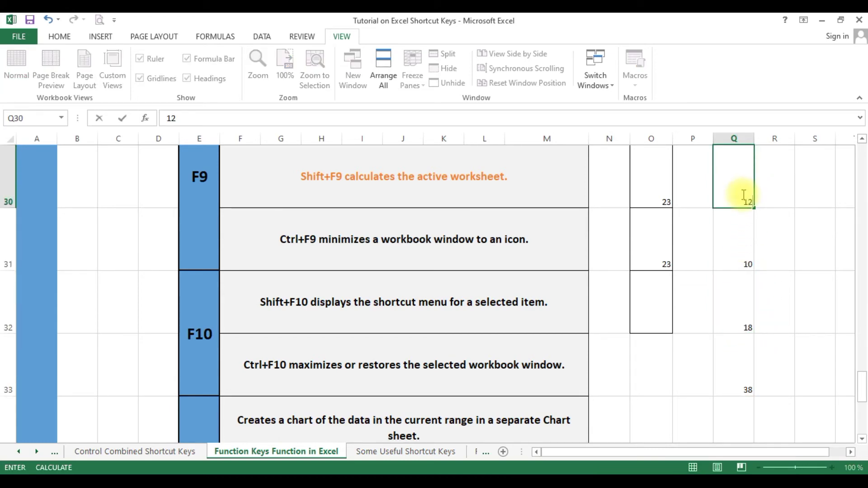
key("Return")
key("ctrl+d")
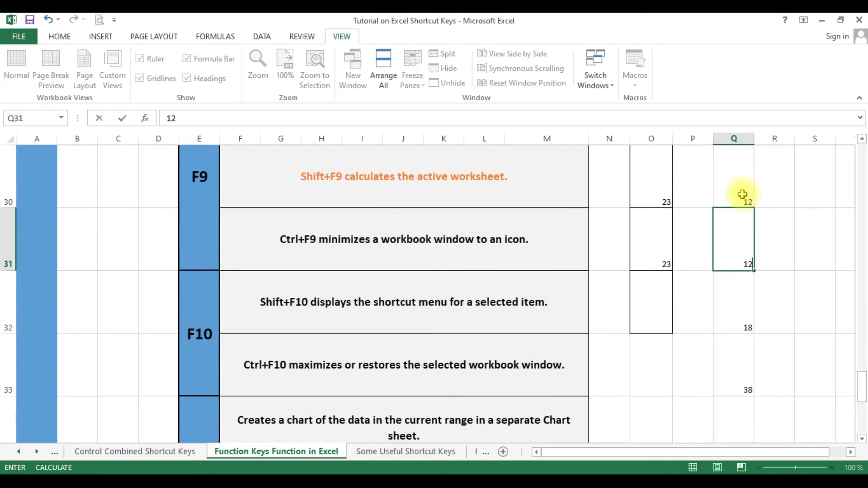
key("Down")
key("ctrl+d")
key("Down")
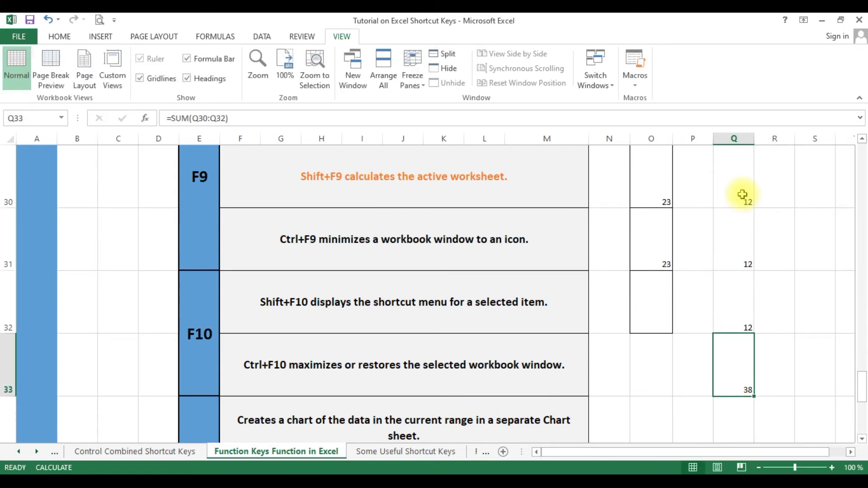
left_click_drag(738, 186, 742, 348)
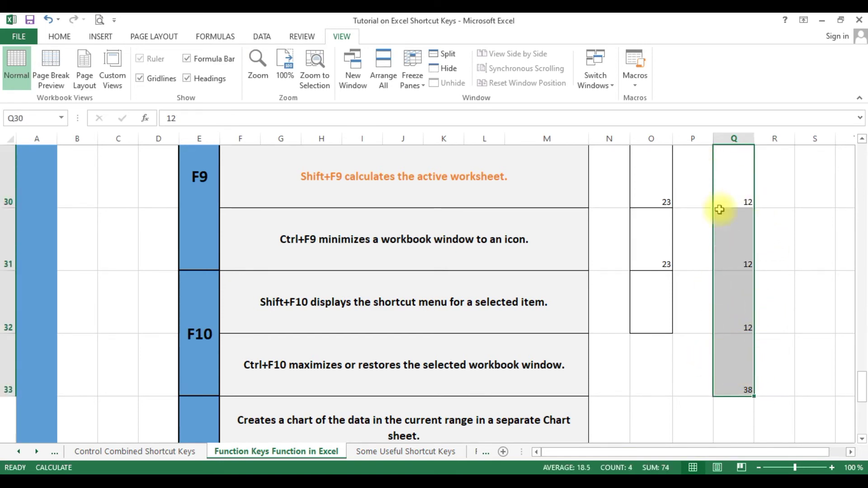
left_click(732, 355)
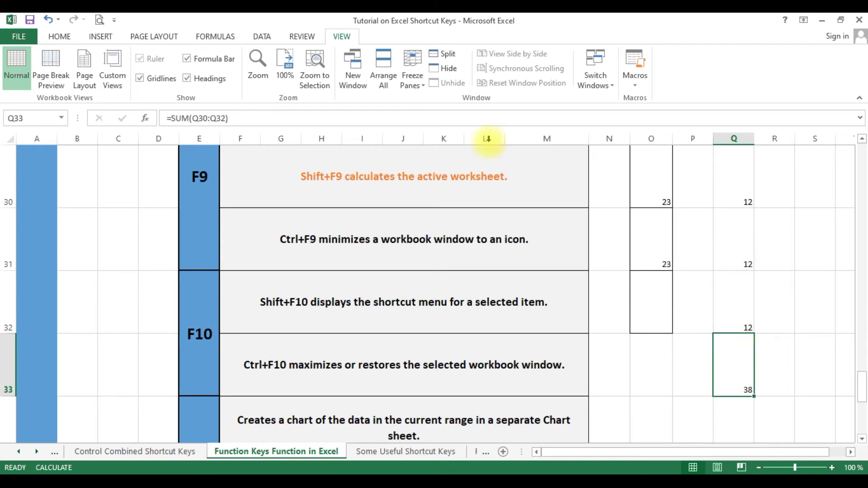
- Check the workbook calculation mode in the formula options without changing it, and recalculate the active worksheet
left_click(15, 41)
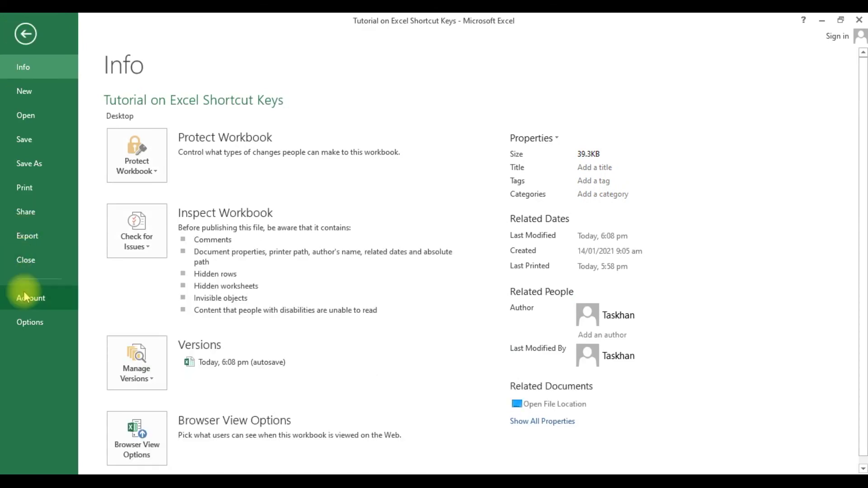
left_click(27, 325)
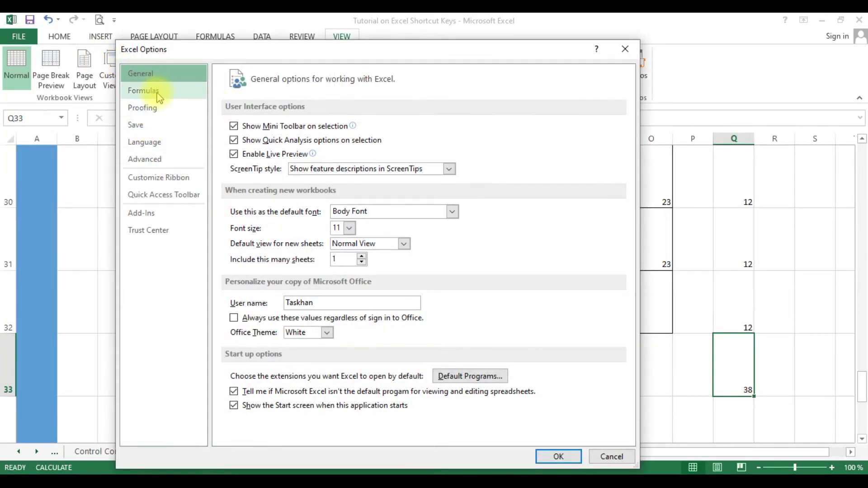
left_click(158, 92)
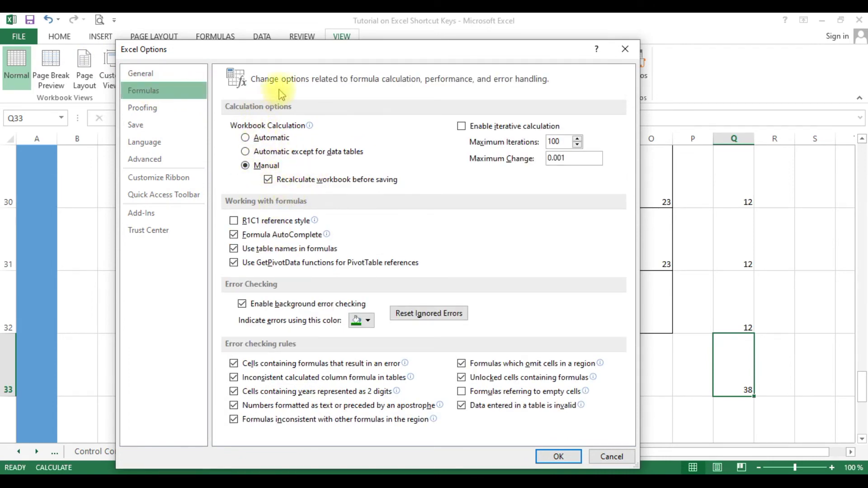
left_click_drag(271, 51, 201, 69)
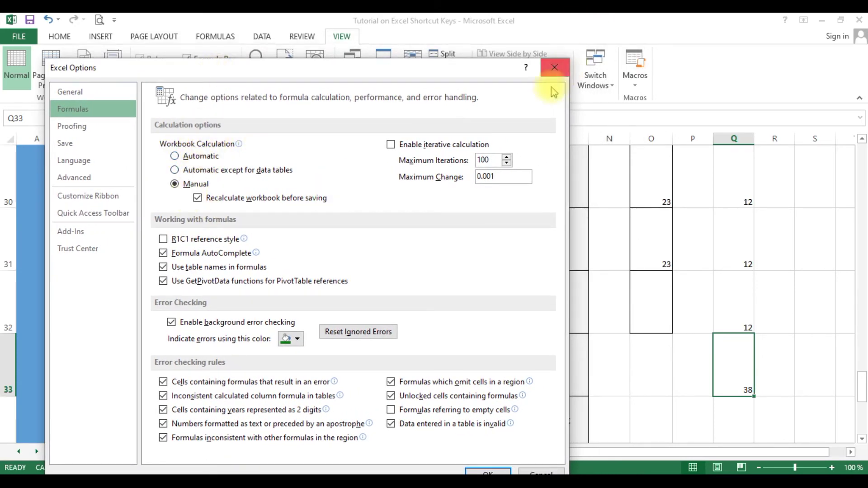
left_click(559, 77)
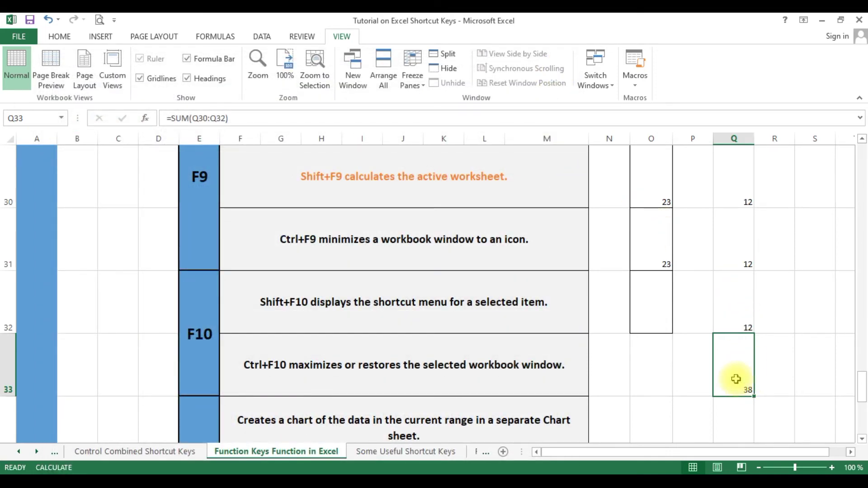
key("shift+F9")
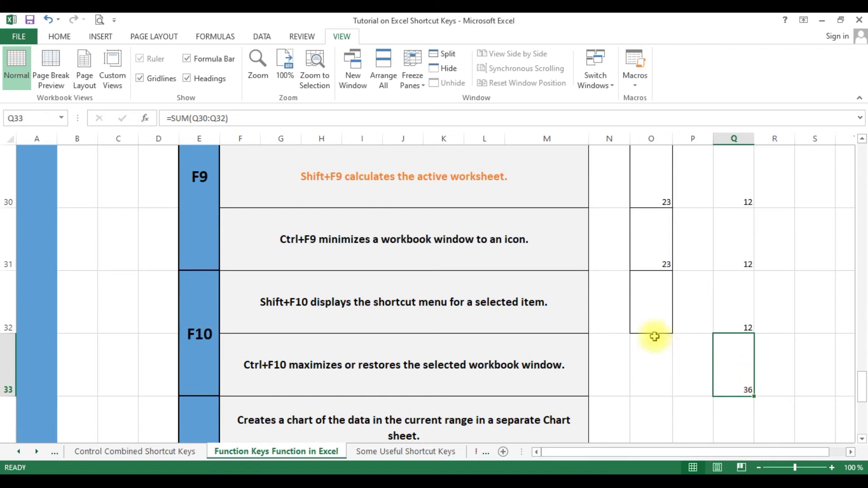
- Set cell Q31 to 120 and recalculate all open workbooks to update the SUM formula in Q33
left_click(732, 239)
key("F2")
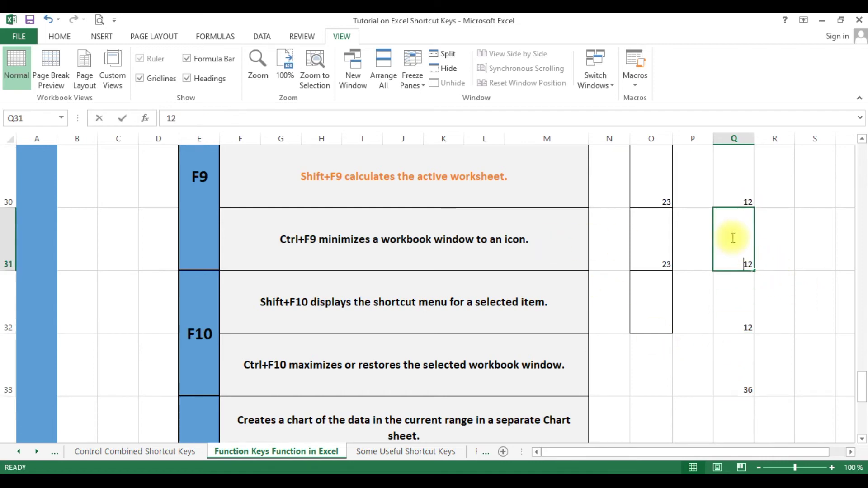
type("0")
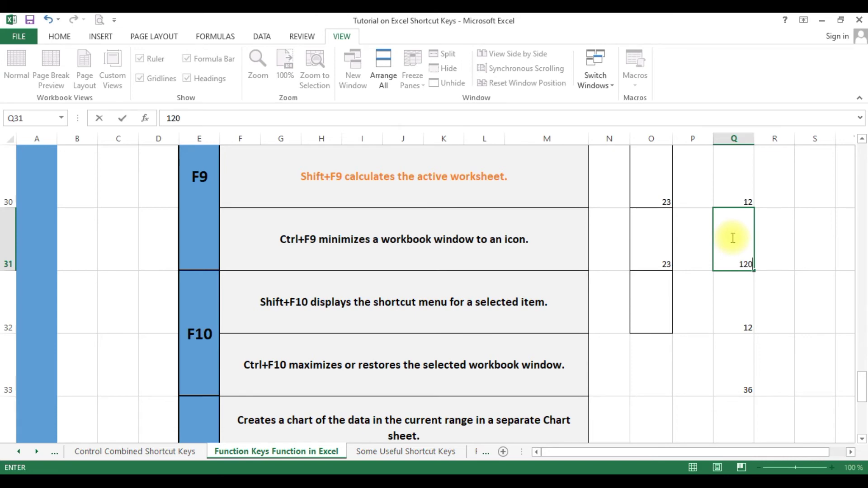
key("Return")
key("Return")
key("Return")
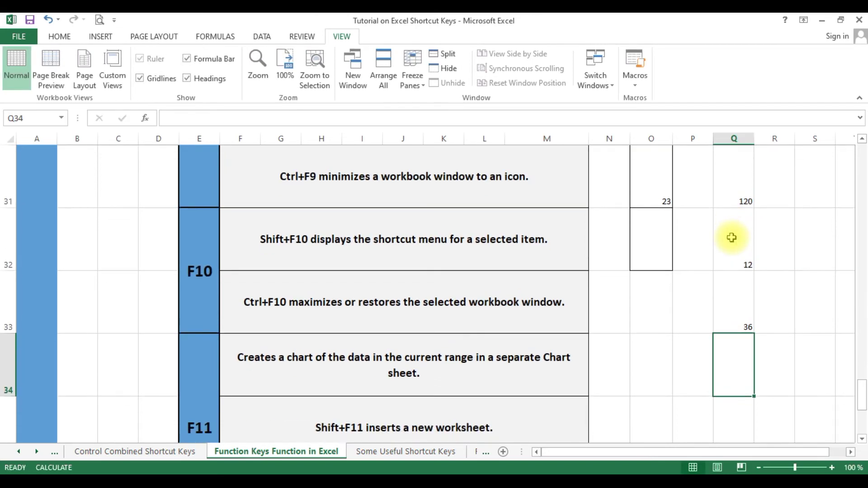
key("Up")
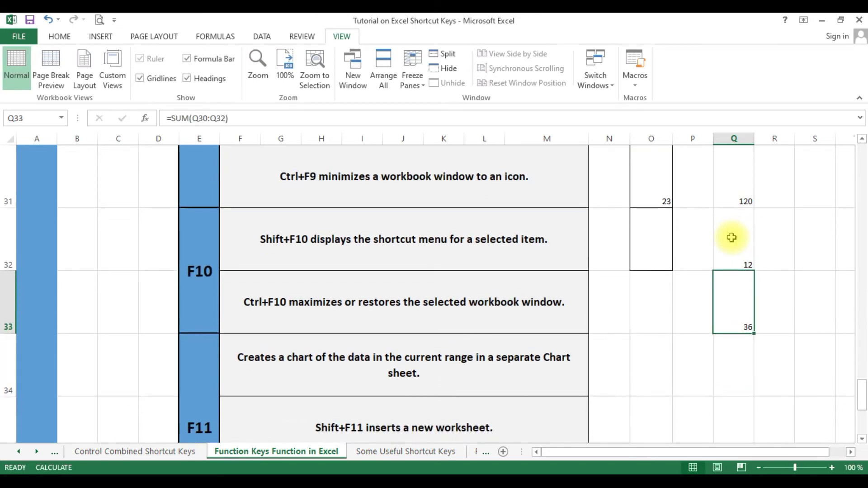
key("F9")
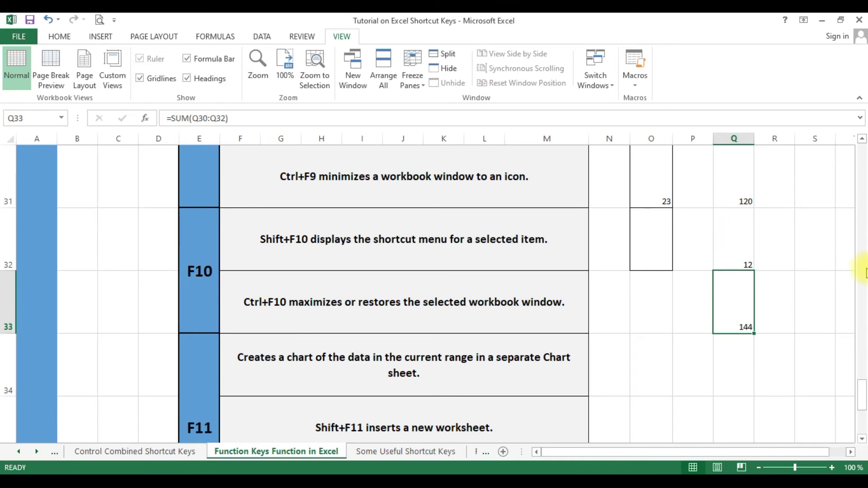
- Display the shortcut menu for the Shift+F10 description cell F32 and dismiss it without choosing a command
left_click_drag(862, 392, 864, 368)
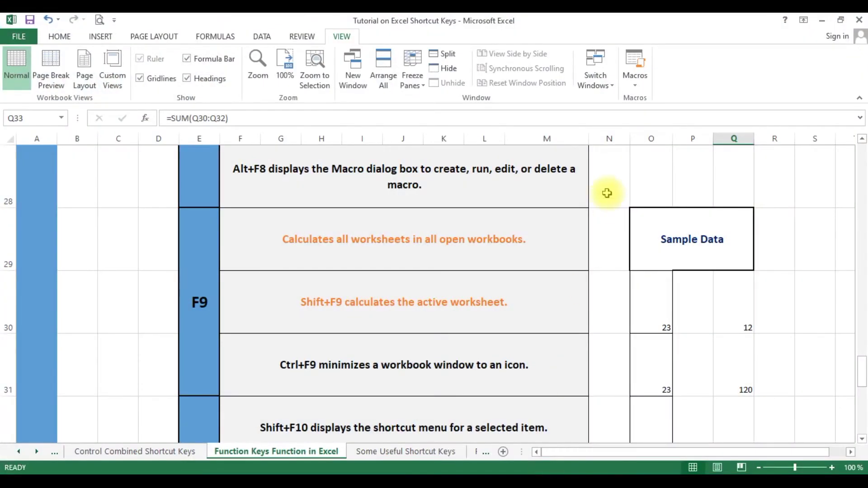
left_click_drag(862, 367, 862, 391)
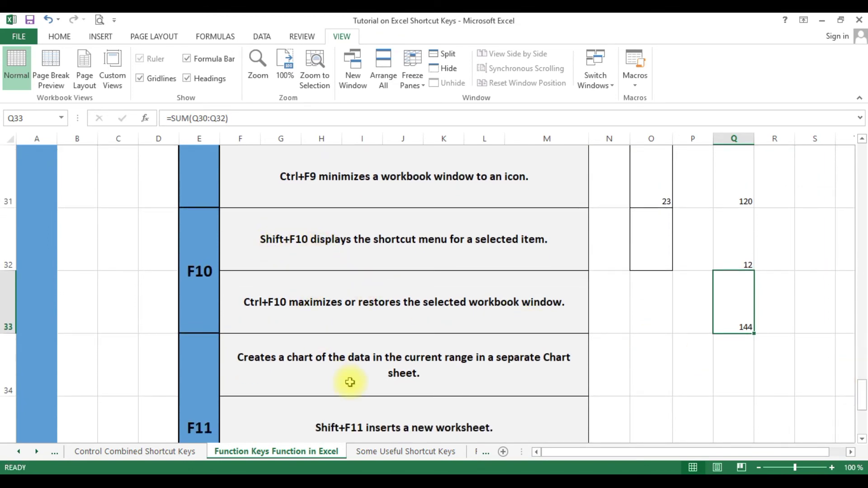
left_click(419, 251)
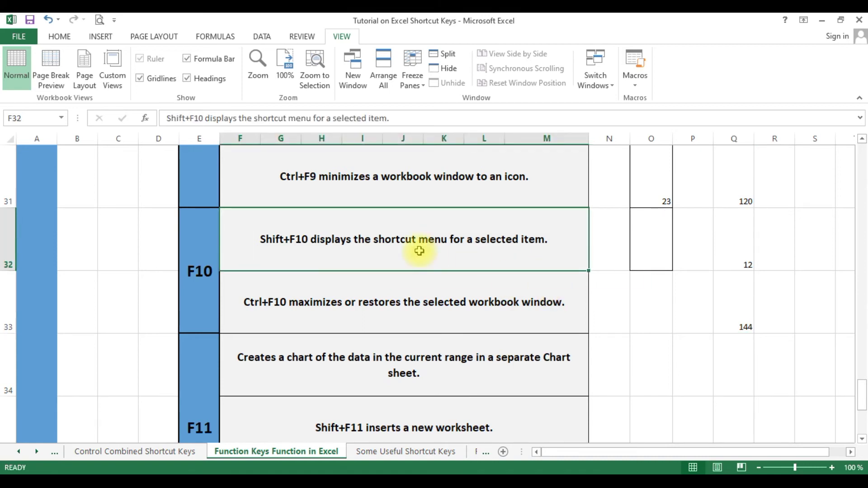
key("shift+F10")
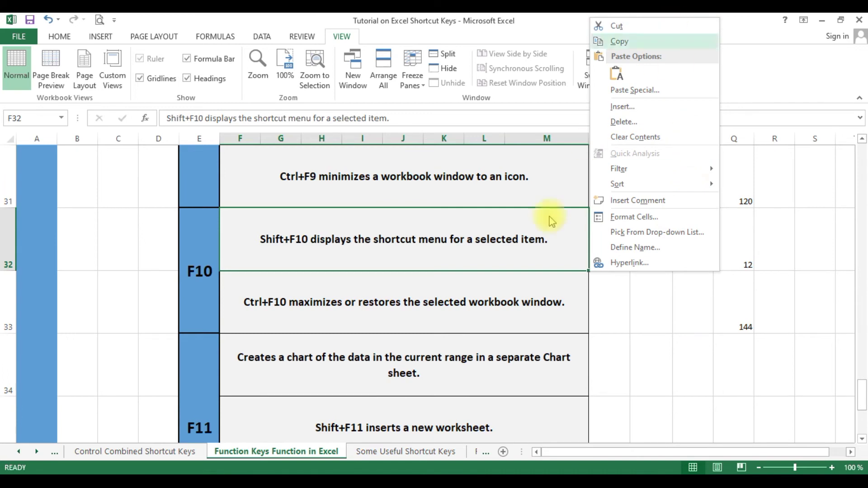
key("Escape")
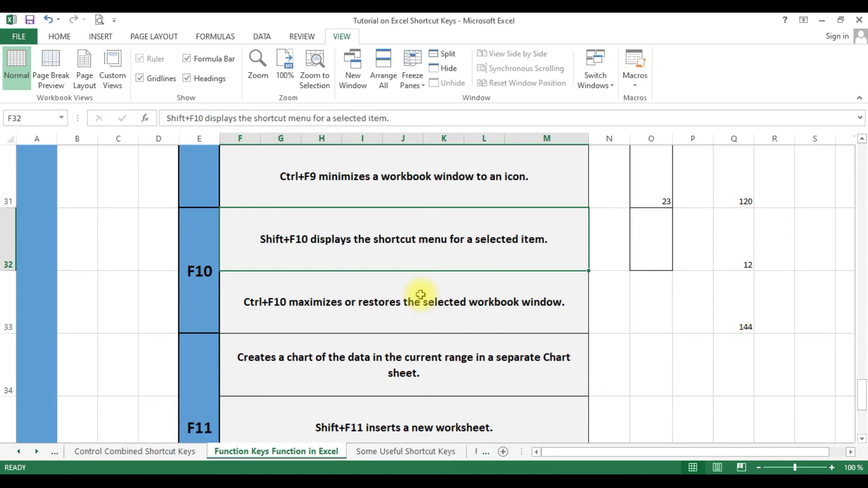
- Restore the workbook window to its smaller size and maximize it again, twice
key("ctrl+F10")
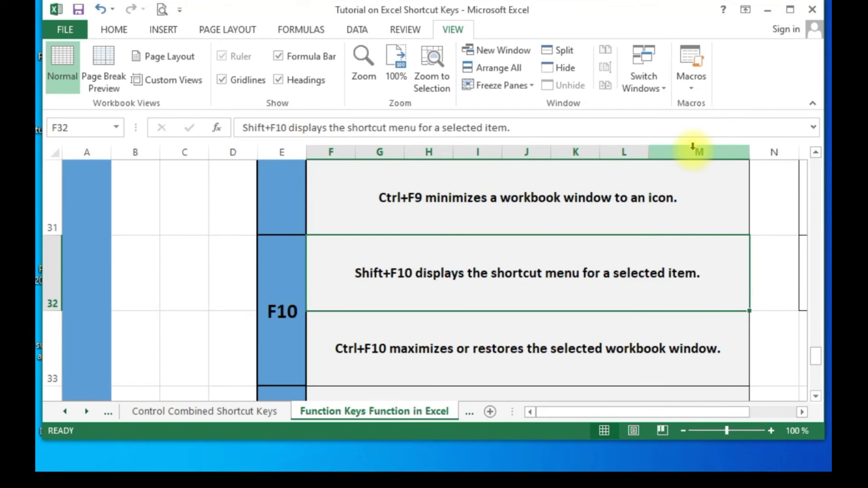
key("ctrl+F10")
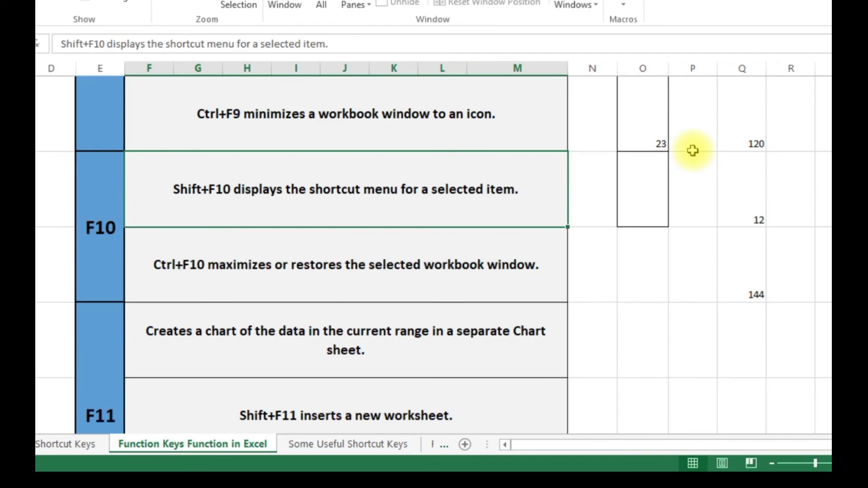
key("ctrl+F10")
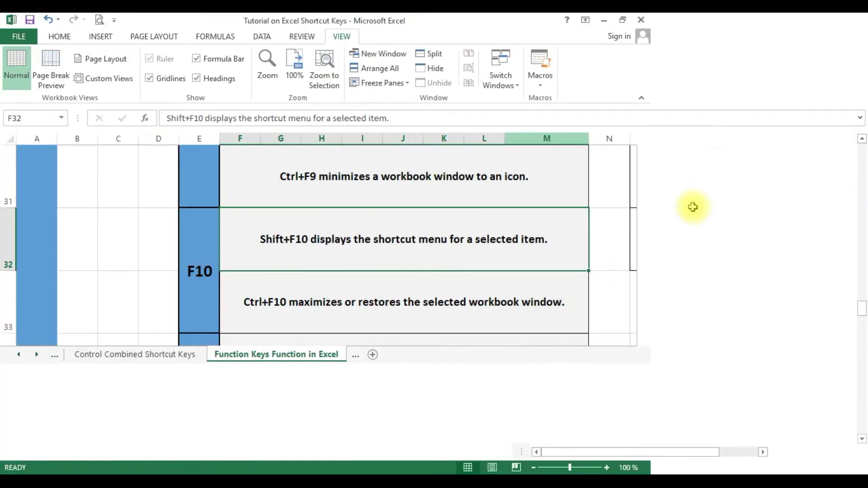
key("ctrl+F10")
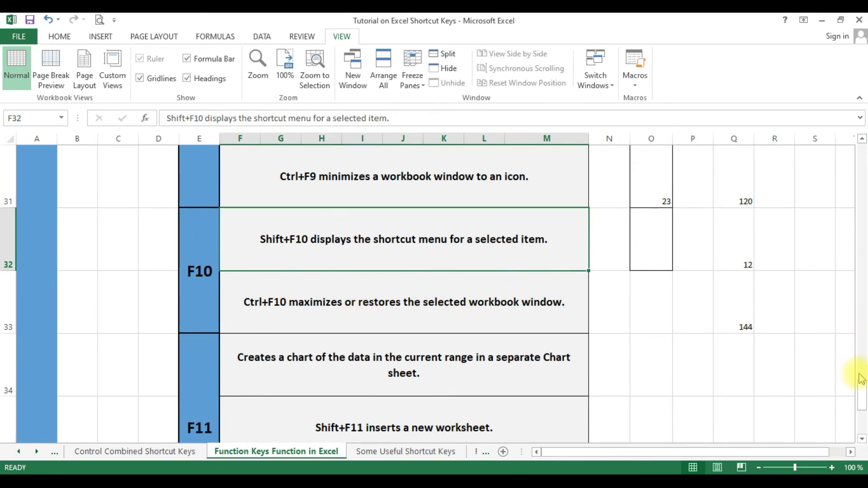
- Create a separate chart sheet from the range around cell F34, view it and return to the Function Keys Function in Excel sheet
left_click_drag(863, 393, 864, 409)
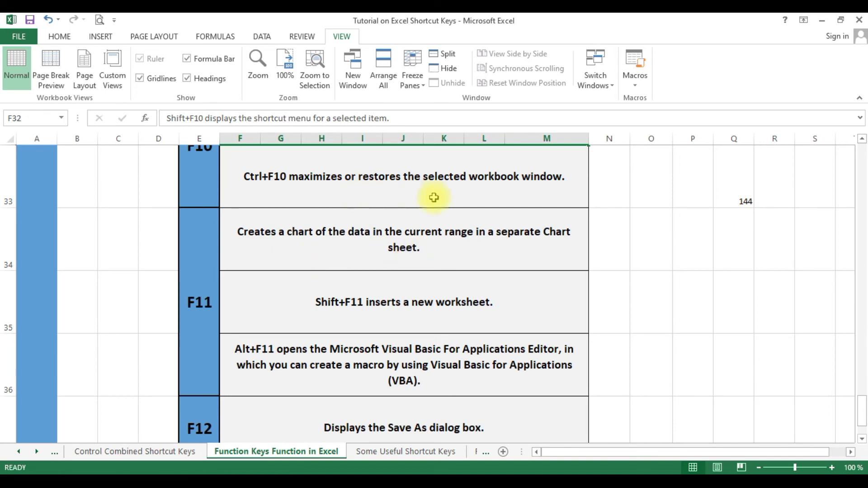
left_click(492, 252)
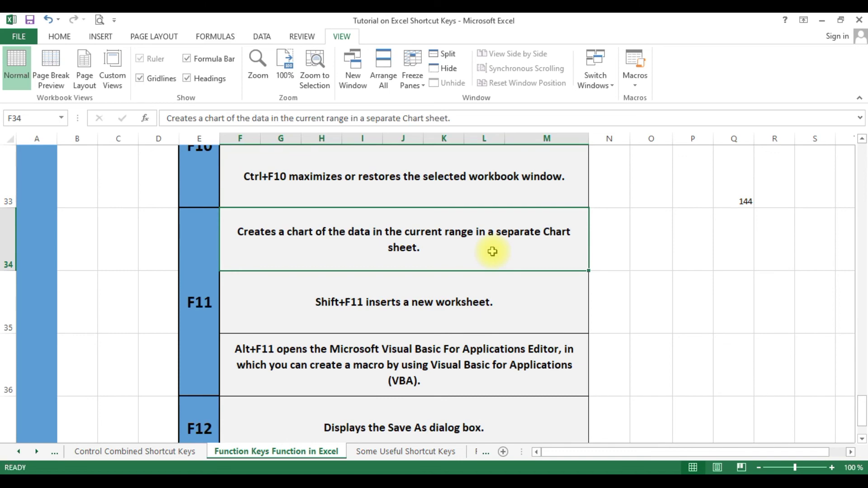
key("F11")
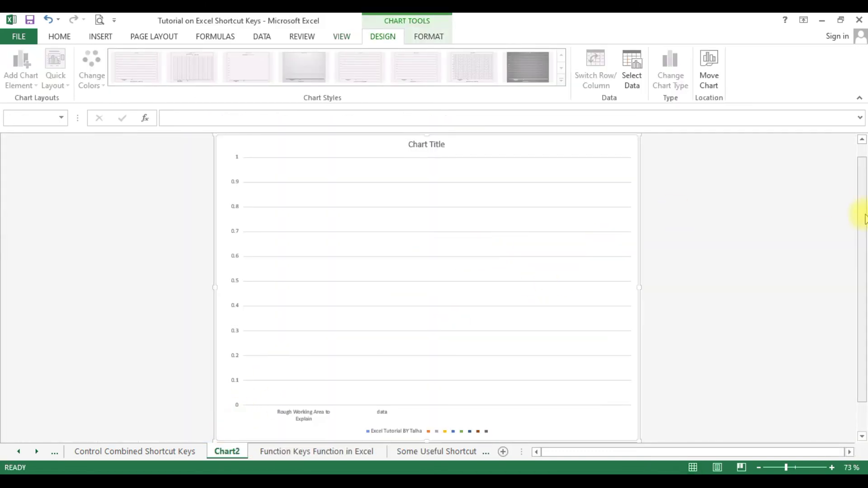
mouse_move(862, 216)
left_mouse_down()
mouse_move(865, 275)
mouse_move(864, 216)
left_mouse_up()
left_click_drag(864, 216, 863, 199)
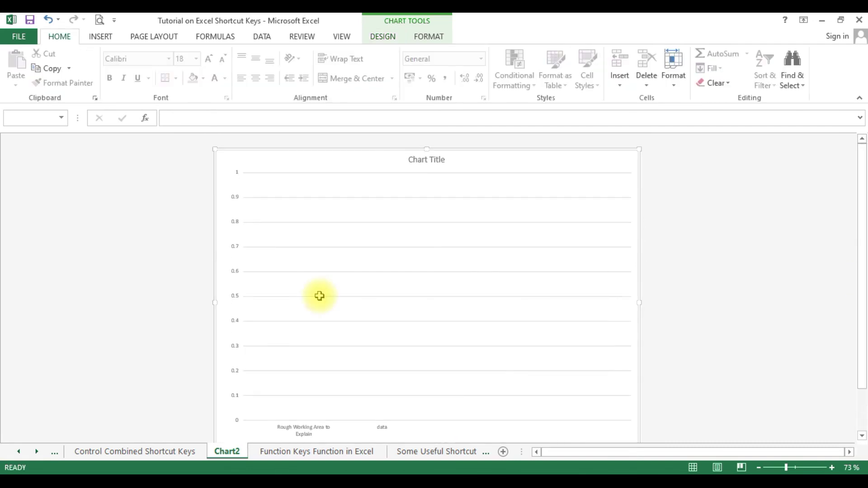
key("ctrl+Page_Down")
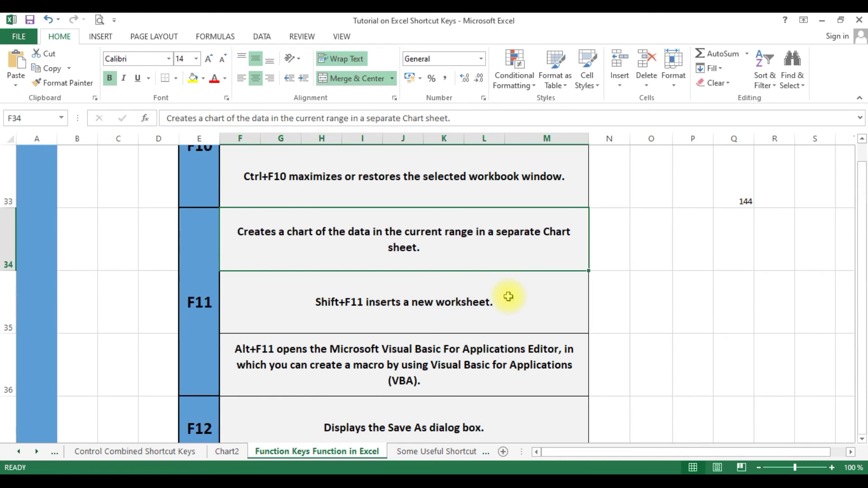
- Insert a new blank worksheet before the Function Keys Function in Excel sheet and delete it
key("shift+F11")
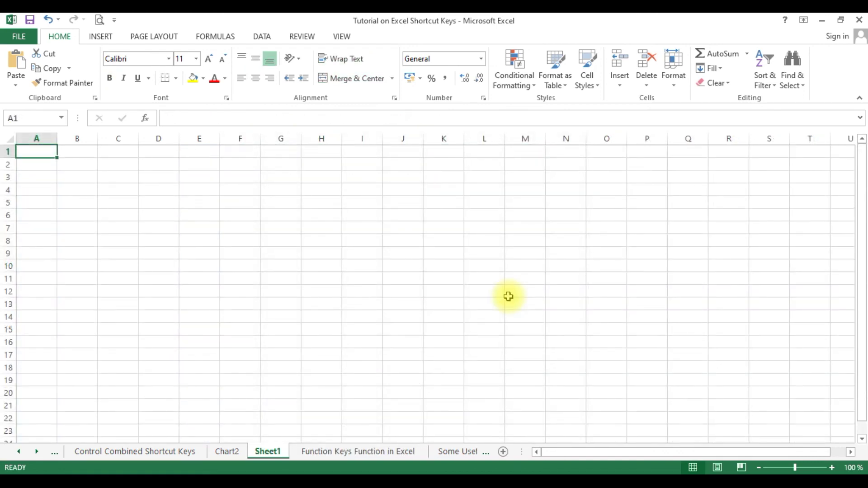
right_click(268, 452)
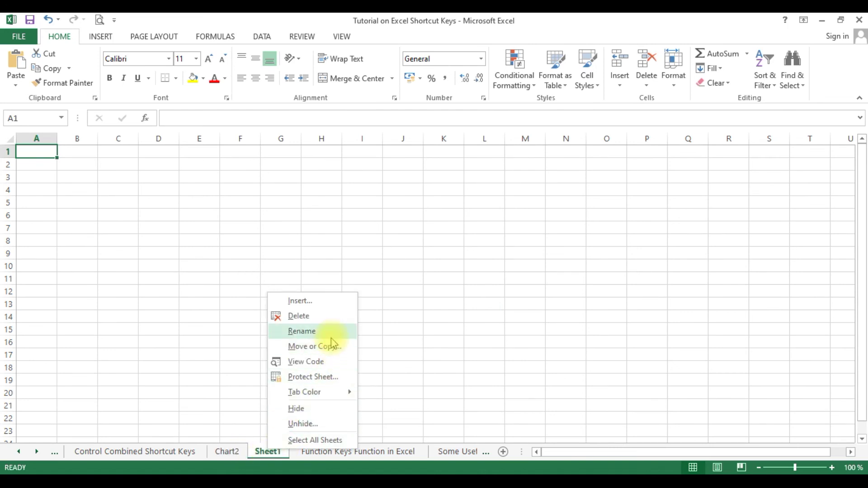
left_click(325, 317)
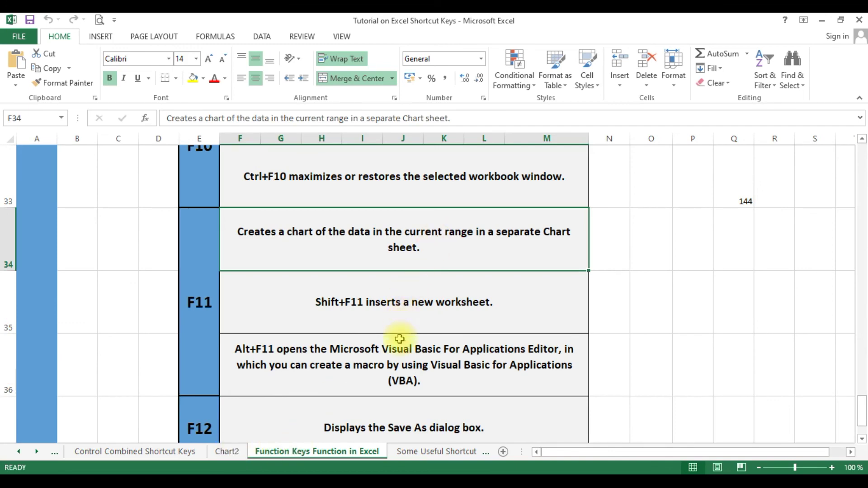
- Select the Alt+F11 description, open the Visual Basic for Applications editor, maximize its window and close it
left_click(398, 360)
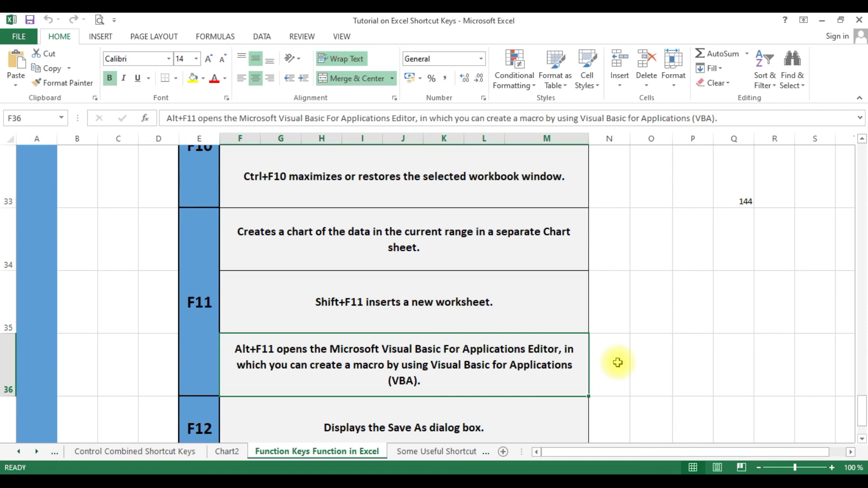
key("alt")
key("alt+F11")
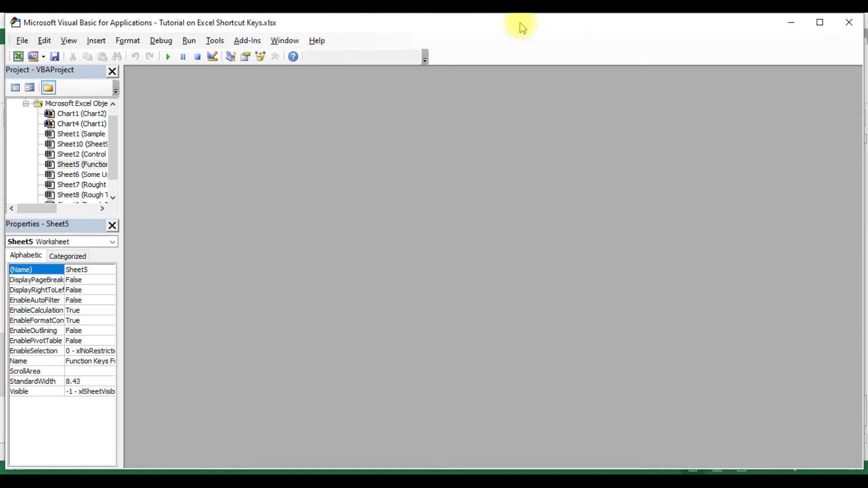
double_click(522, 28)
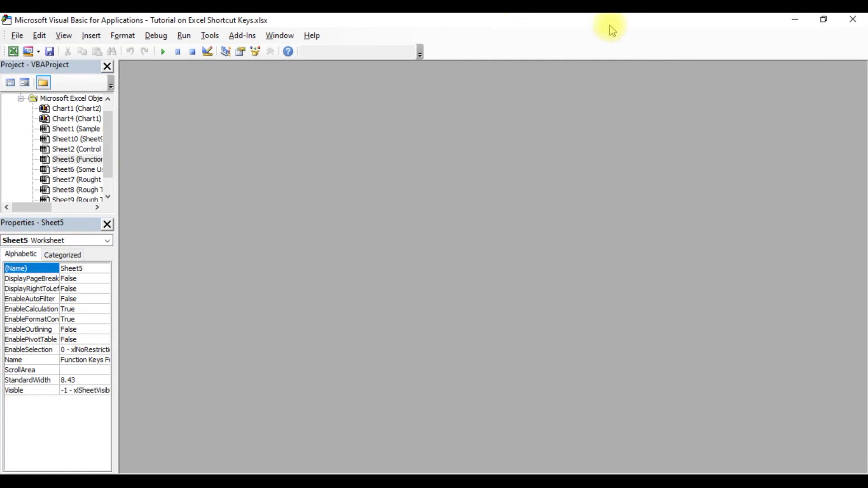
left_click(856, 23)
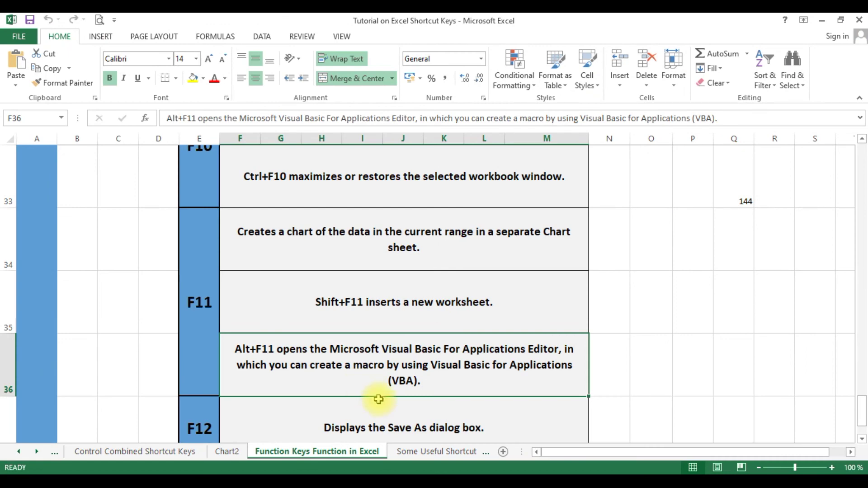
- Display the Save As dialog for the workbook and close it without saving
left_click_drag(863, 412, 861, 416)
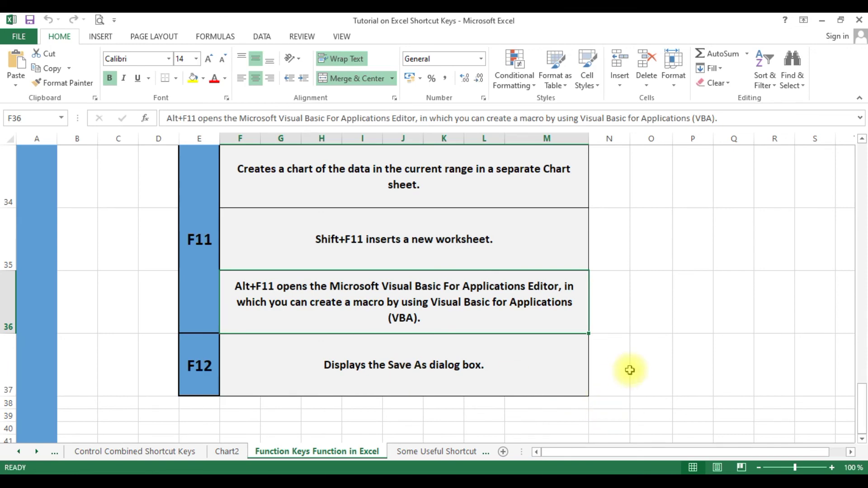
key("F12")
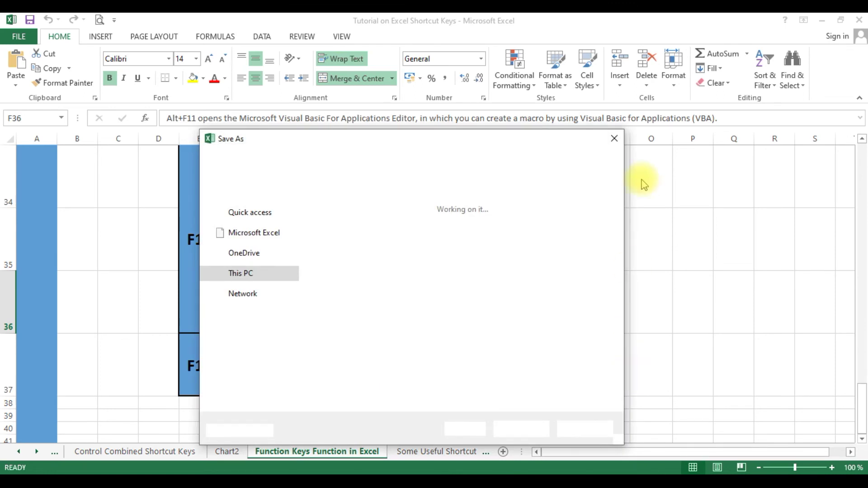
left_click(615, 139)
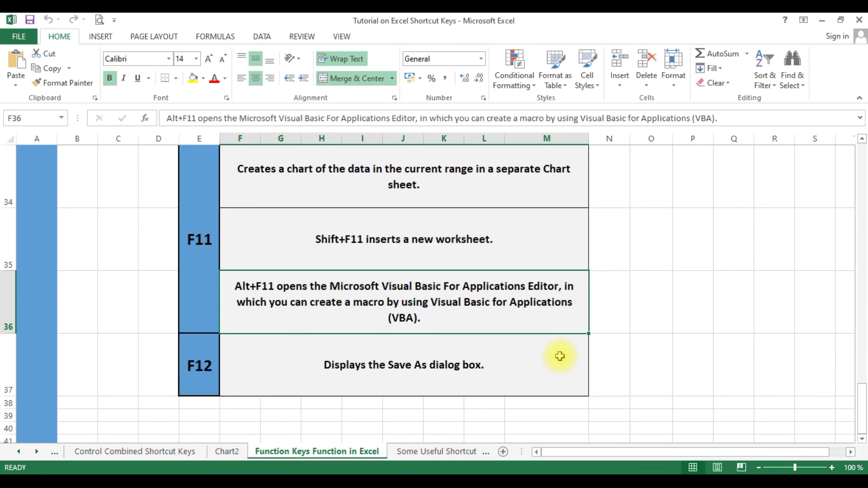
- Look through the arrow key descriptions on the Some Useful Shortcut Keys sheet and return to the Function Keys Function in Excel sheet
left_click(432, 452)
left_click_drag(860, 171, 858, 258)
left_click_drag(858, 267, 840, 235)
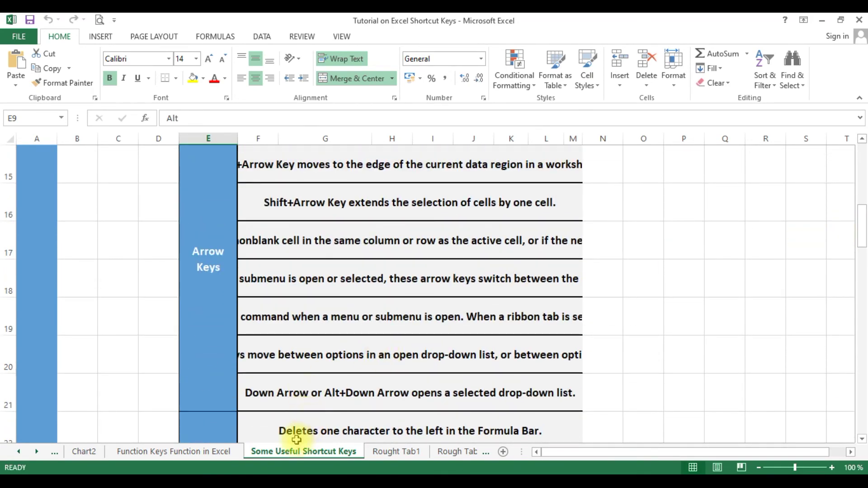
left_click(201, 433)
left_click(199, 451)
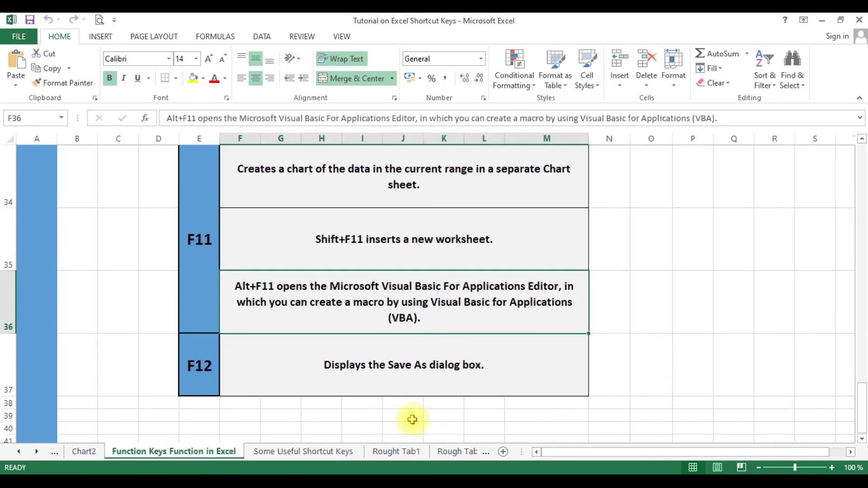